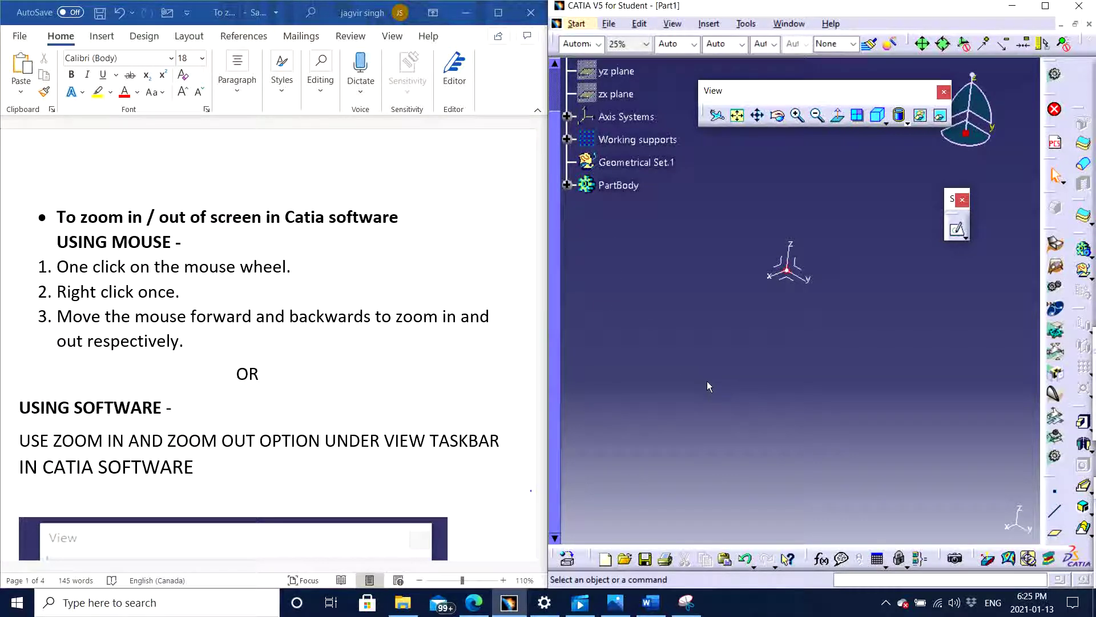
{"action": "middle_click_drag", "start_coordinate": [772, 371], "coordinate": [800, 337]}
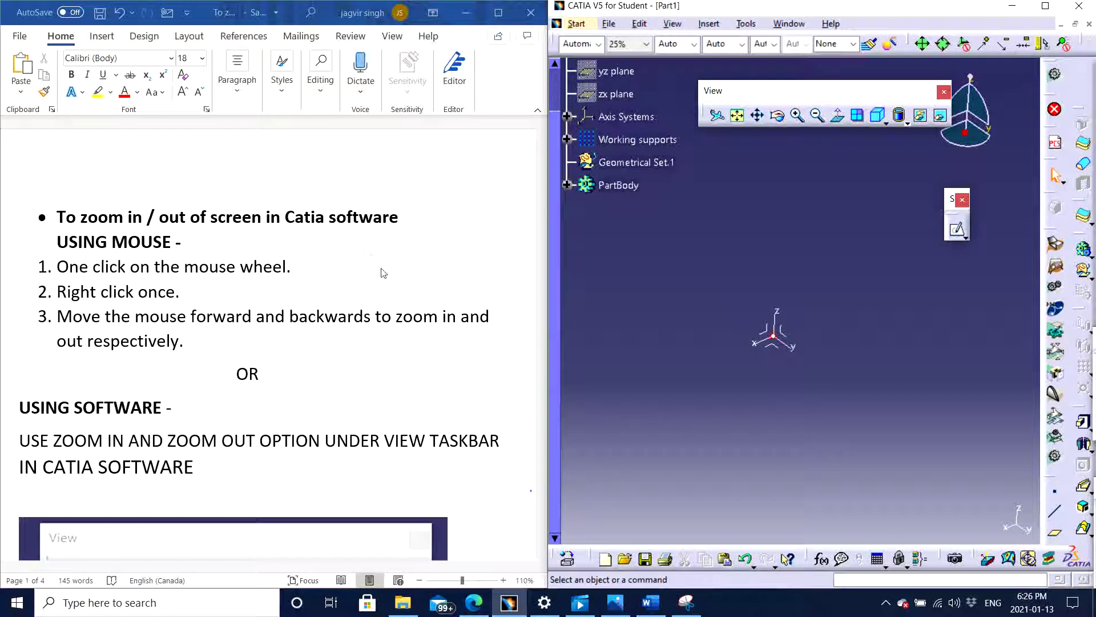
{"action": "middle_click_drag", "start_coordinate": [799, 391], "coordinate": [803, 330]}
{"action": "right_click", "coordinate": [802, 358]}
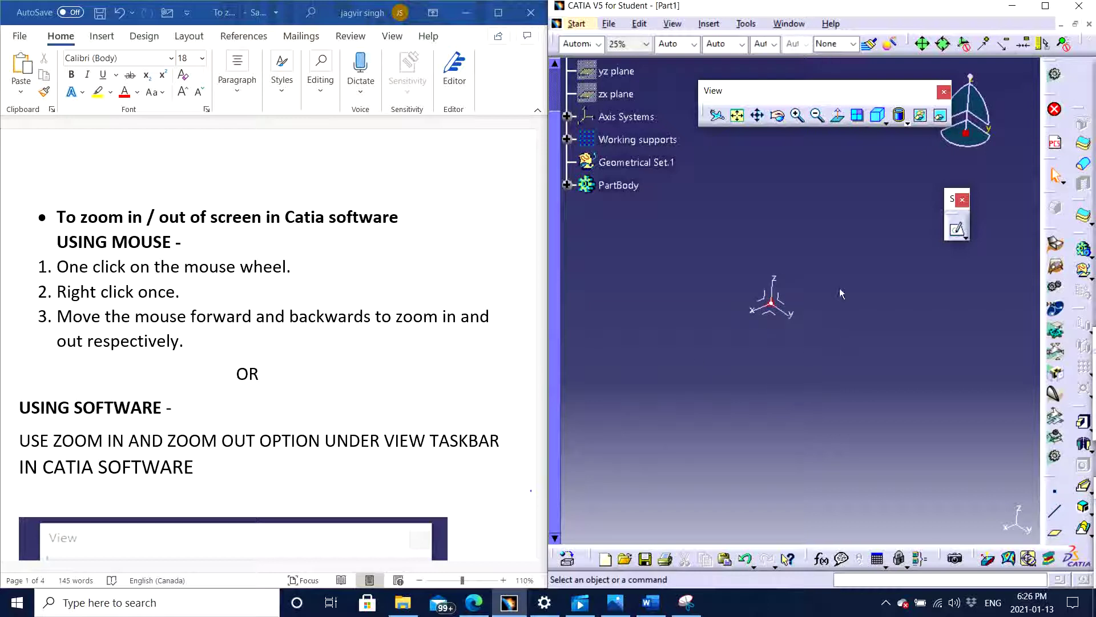
Sketch a rectangle about 1.5 mm wide and 1.1 mm high from the origin on the xy plane, and exit the sketch.
{"action": "left_click", "coordinate": [957, 229]}
{"action": "left_click", "coordinate": [776, 316]}
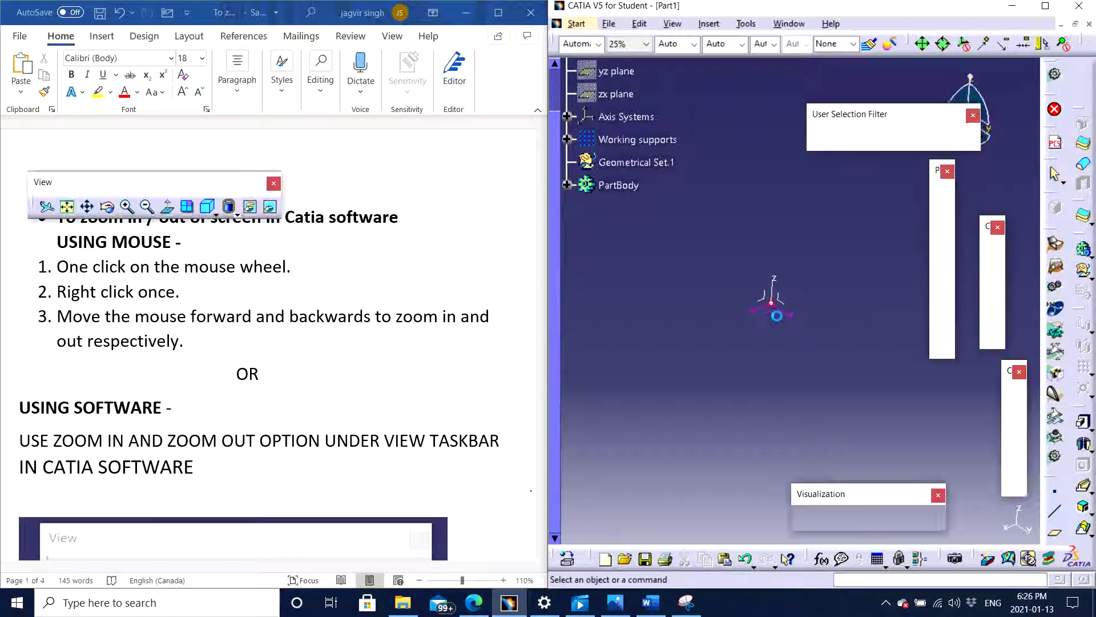
{"action": "mouse_move", "coordinate": [856, 358]}
{"action": "middle_mouse_down"}
{"action": "mouse_move", "coordinate": [752, 354]}
{"action": "mouse_move", "coordinate": [715, 301]}
{"action": "middle_mouse_up"}
{"action": "left_click", "coordinate": [942, 221]}
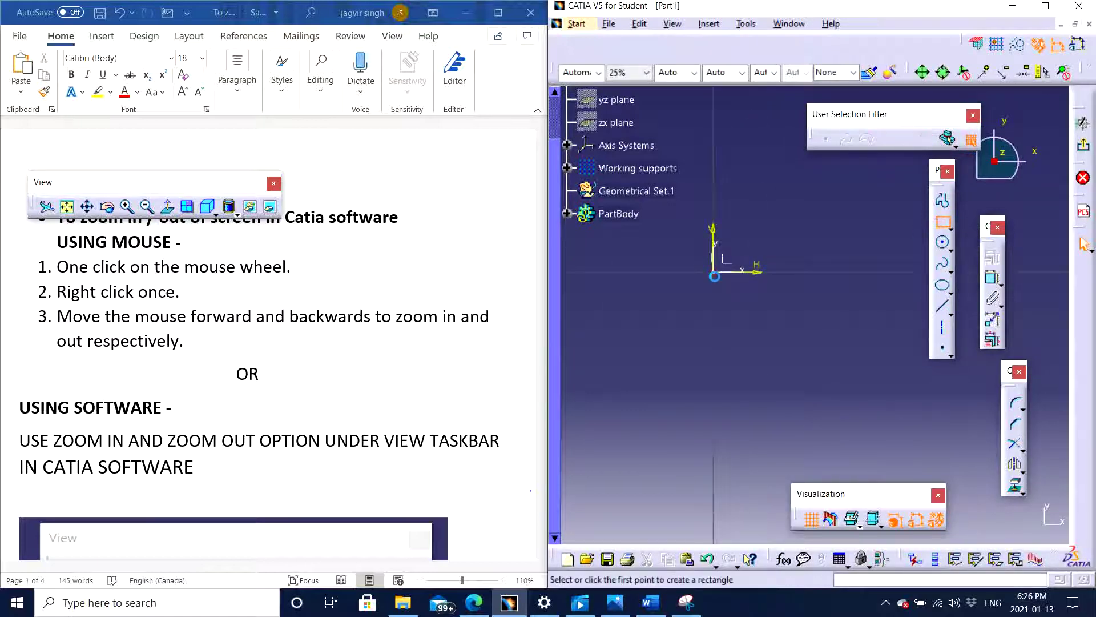
{"action": "left_click", "coordinate": [712, 273]}
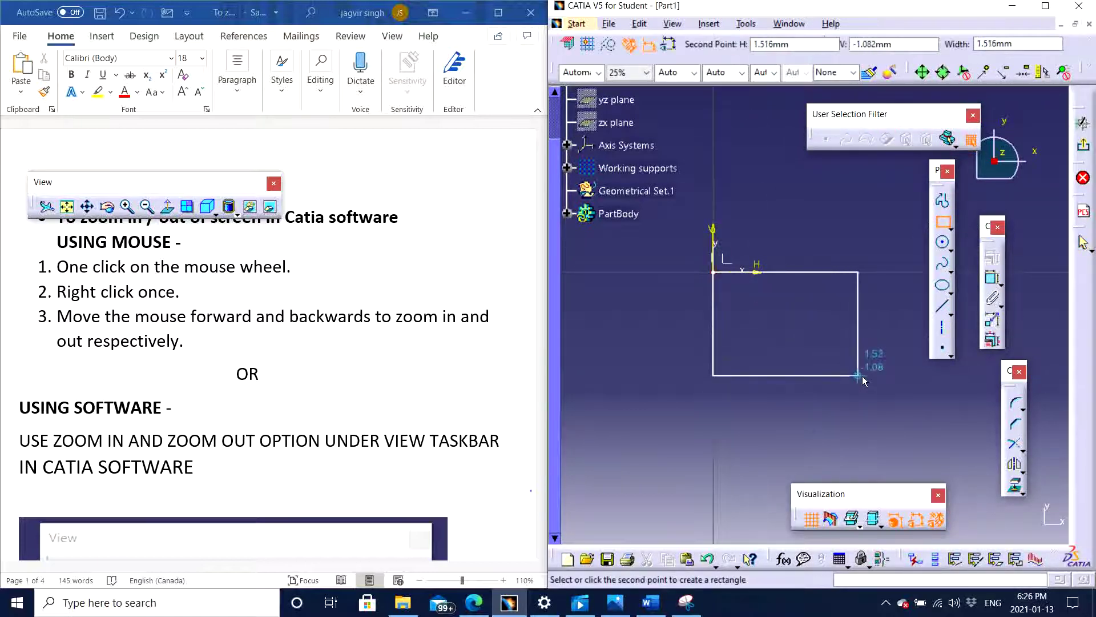
{"action": "left_click", "coordinate": [863, 377]}
{"action": "mouse_move", "coordinate": [906, 393]}
{"action": "middle_mouse_down"}
{"action": "mouse_move", "coordinate": [857, 382]}
{"action": "mouse_move", "coordinate": [850, 403]}
{"action": "middle_mouse_up"}
{"action": "left_click", "coordinate": [856, 402]}
{"action": "middle_click_drag", "start_coordinate": [850, 366], "coordinate": [830, 387]}
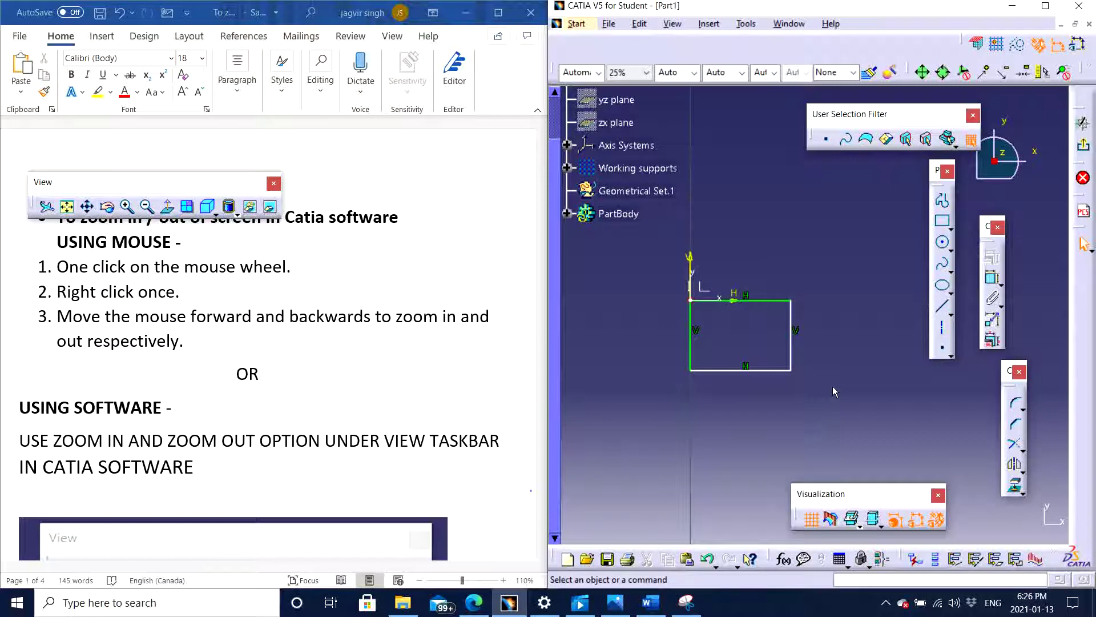
{"action": "left_click", "coordinate": [1085, 147]}
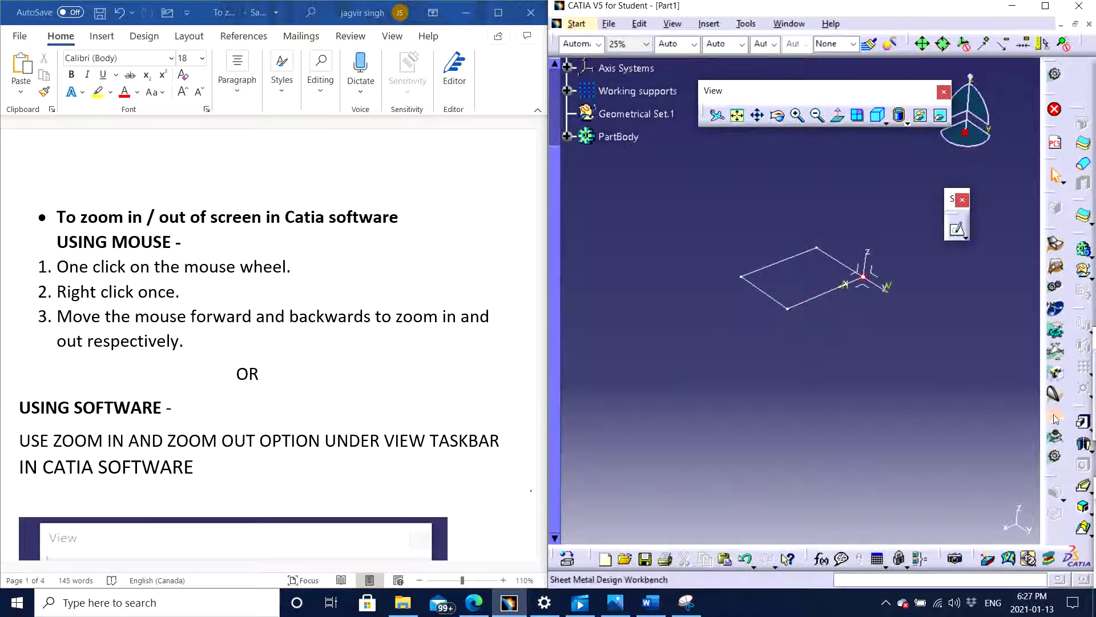
Extrude the rectangle sketch into a pad with a length of 2 mm.
{"action": "left_click", "coordinate": [1055, 419]}
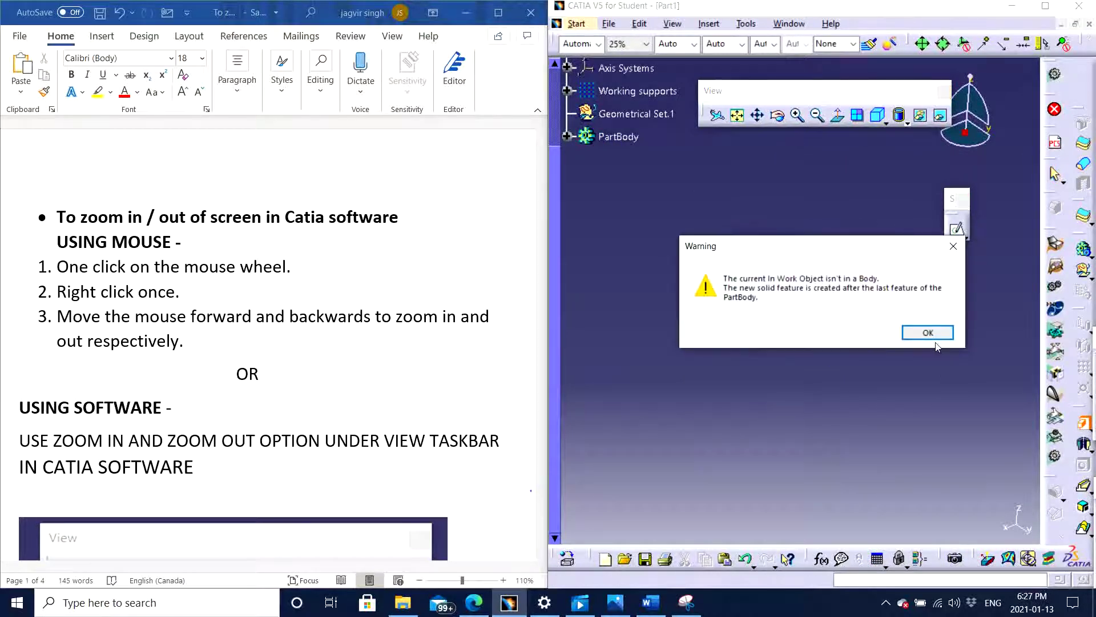
{"action": "left_click", "coordinate": [933, 336]}
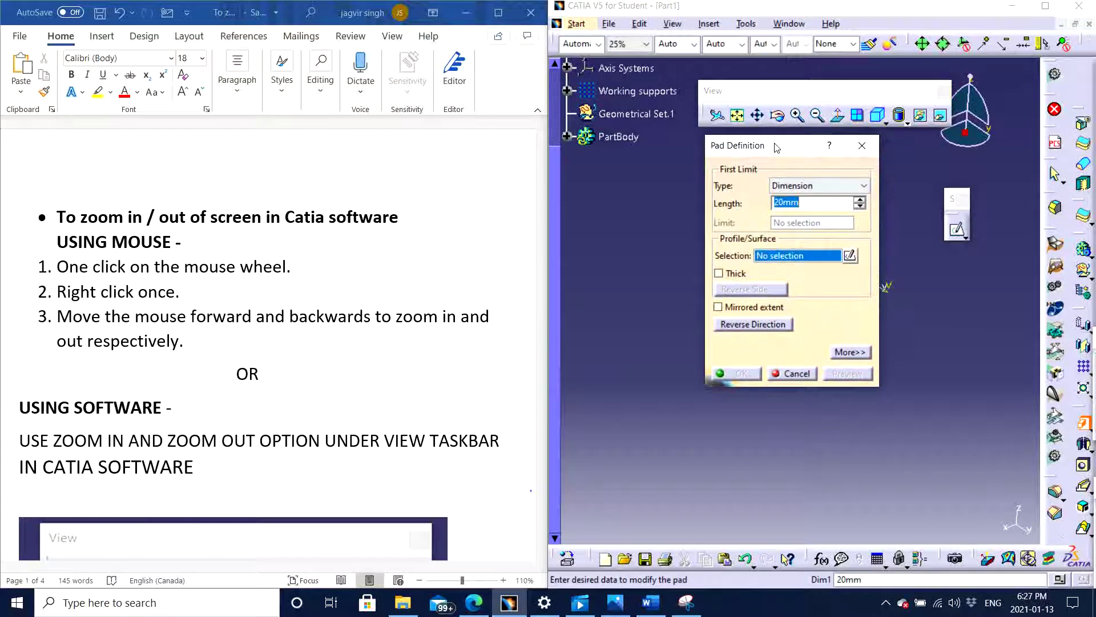
{"action": "left_click_drag", "start_coordinate": [776, 148], "coordinate": [660, 307]}
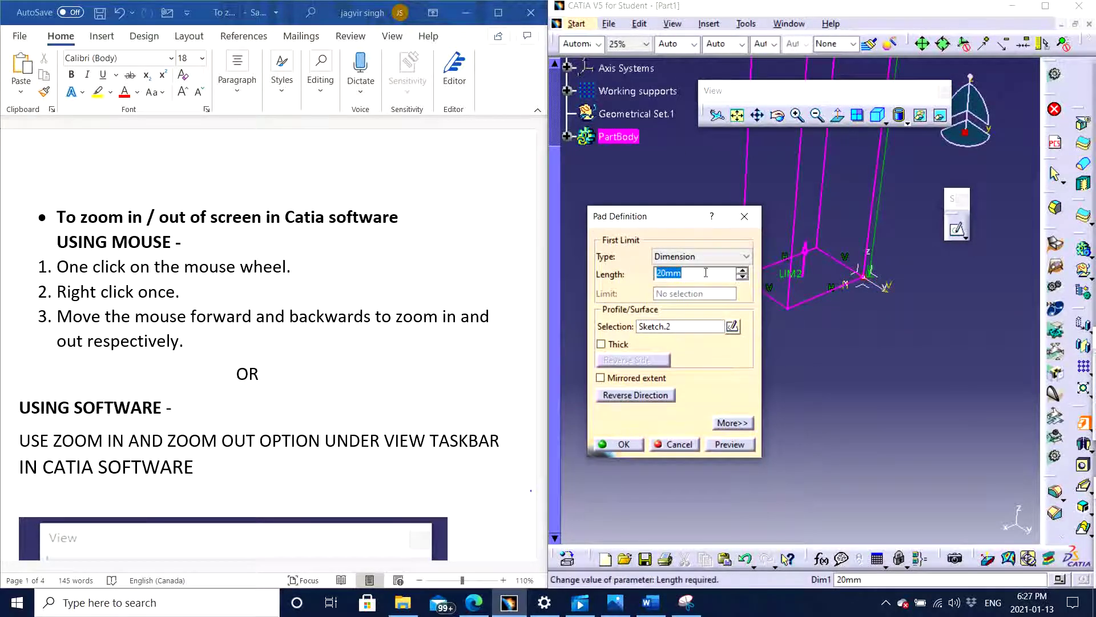
{"action": "type", "text": "2"}
{"action": "key", "text": "Return"}
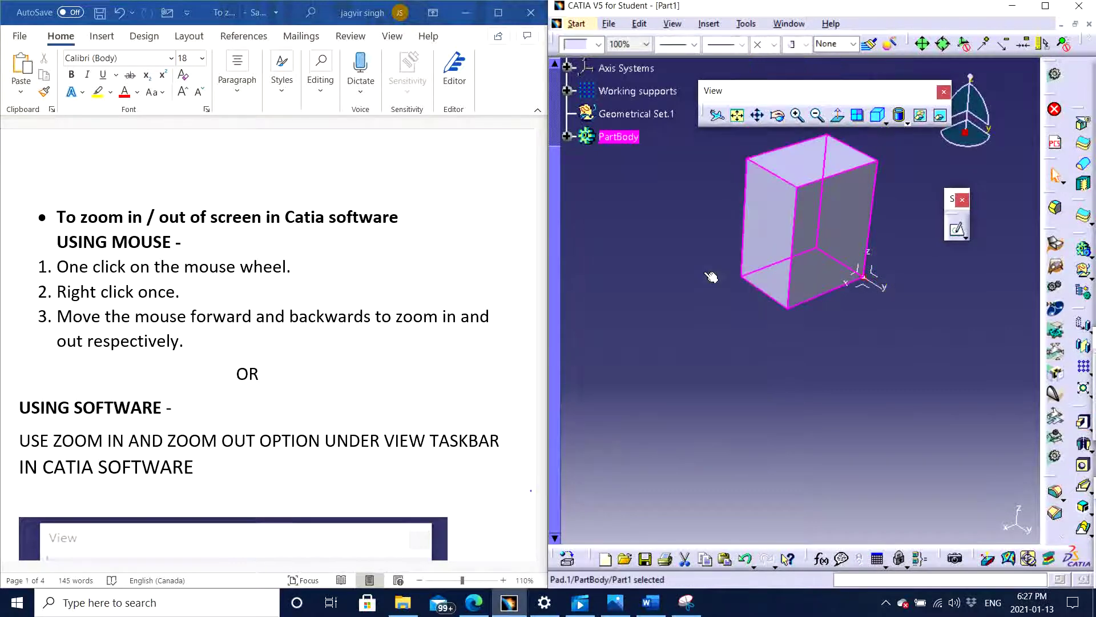
{"action": "left_click", "coordinate": [837, 437]}
Orbit the view around the block and zoom in on it with free mouse navigation.
{"action": "middle_click_drag", "start_coordinate": [861, 376], "coordinate": [763, 288]}
{"action": "middle_click_drag", "start_coordinate": [761, 390], "coordinate": [952, 346]}
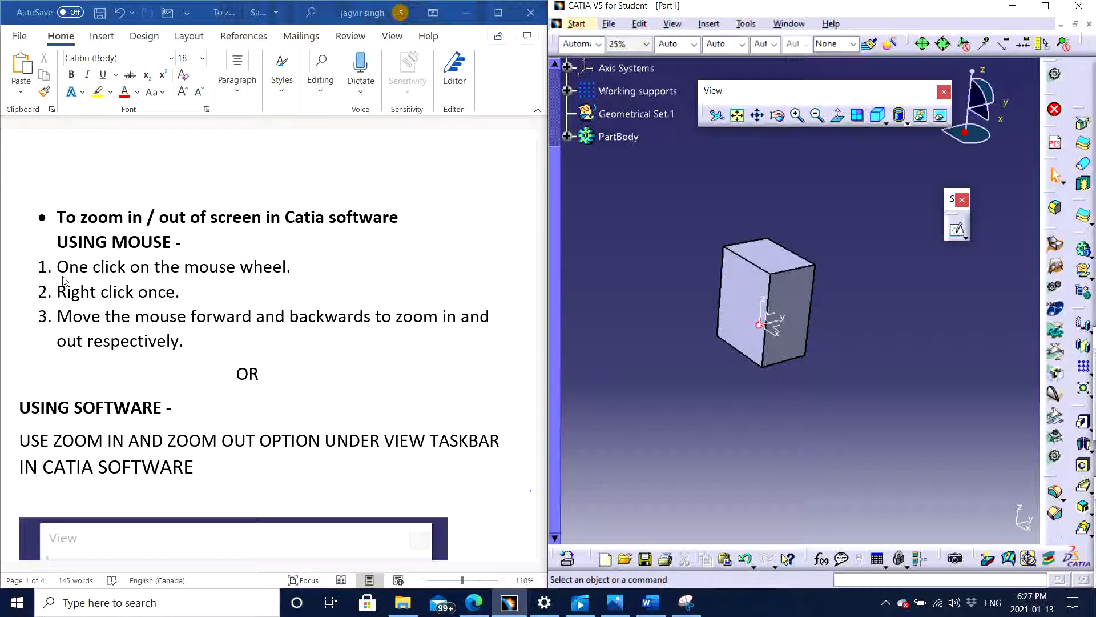
{"action": "middle_click", "coordinate": [645, 266]}
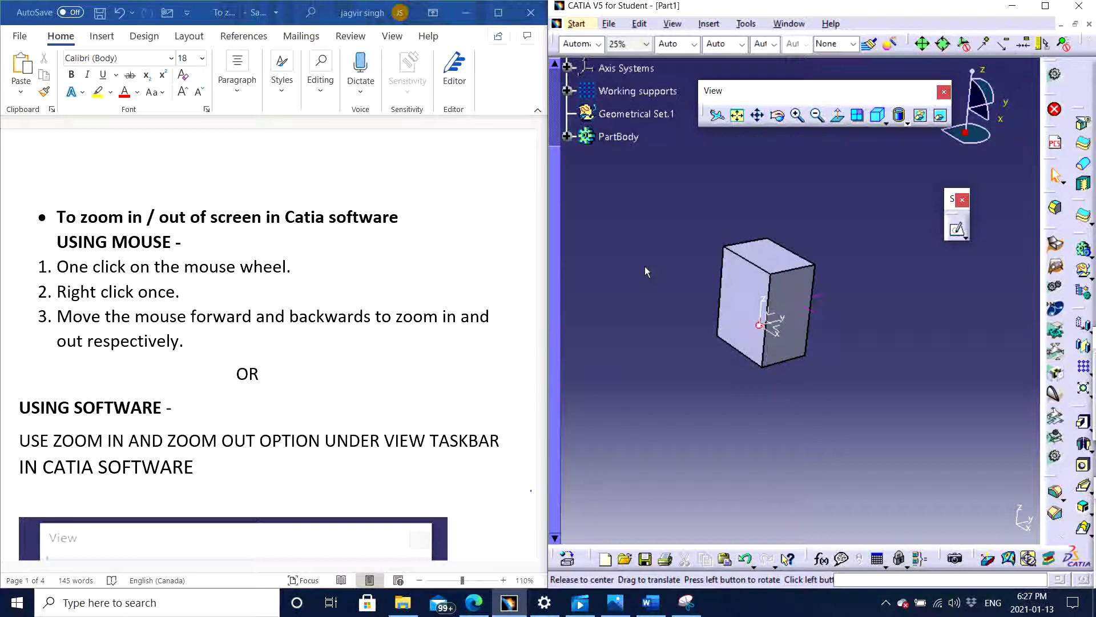
{"action": "middle_click_drag", "start_coordinate": [644, 266], "coordinate": [643, 271]}
{"action": "right_click", "coordinate": [643, 268]}
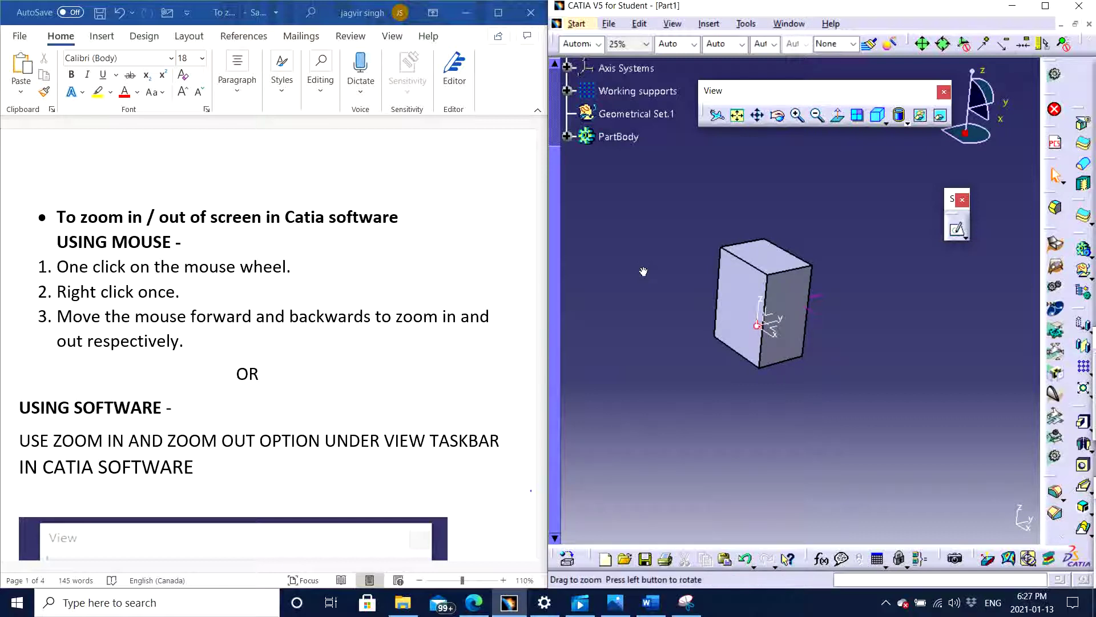
{"action": "middle_click_drag", "start_coordinate": [643, 271], "coordinate": [712, 257]}
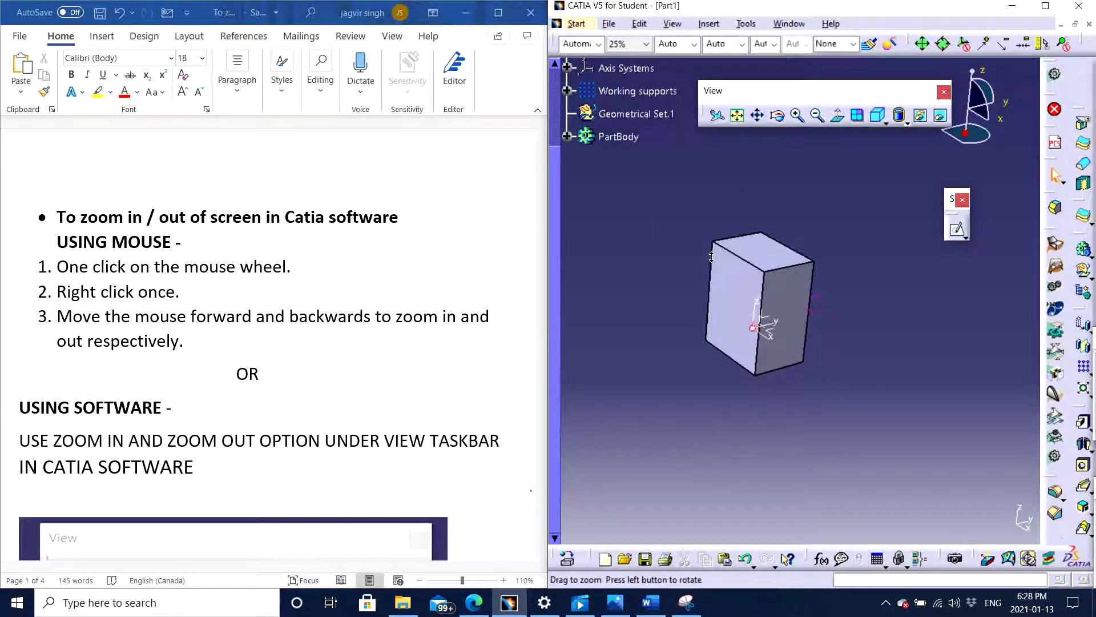
{"action": "scroll", "coordinate": [711, 257], "scroll_direction": "down", "scroll_amount": 2}
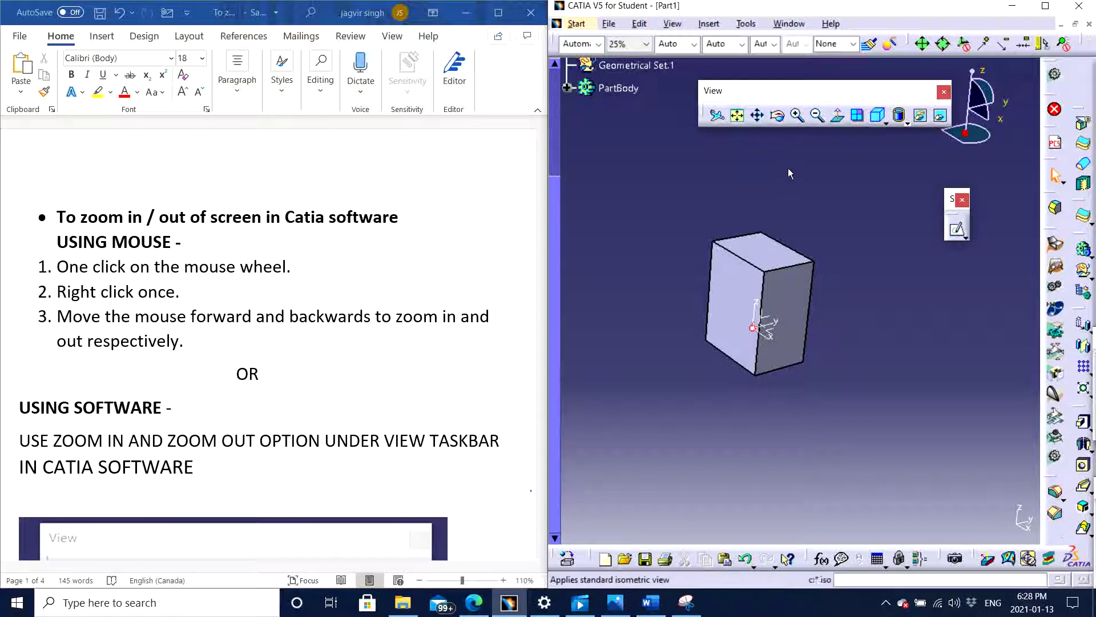
Zoom in on the block in increments and zoom back out in increments with the Zoom In and Zoom Out commands.
{"action": "left_click", "coordinate": [798, 117]}
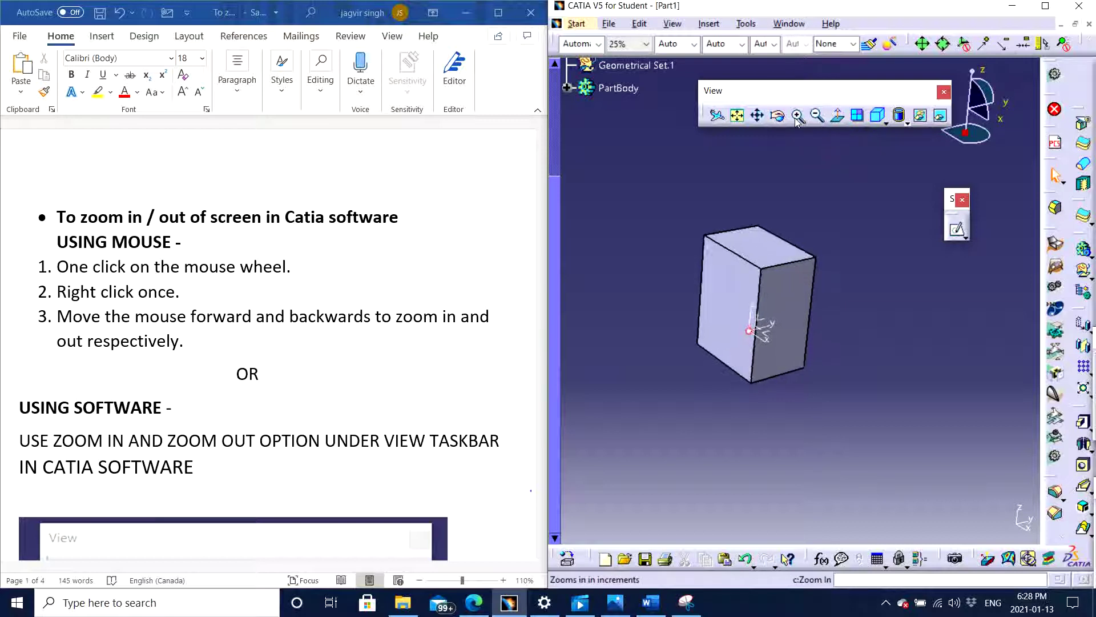
{"action": "left_click", "coordinate": [798, 117]}
{"action": "left_click", "coordinate": [817, 116]}
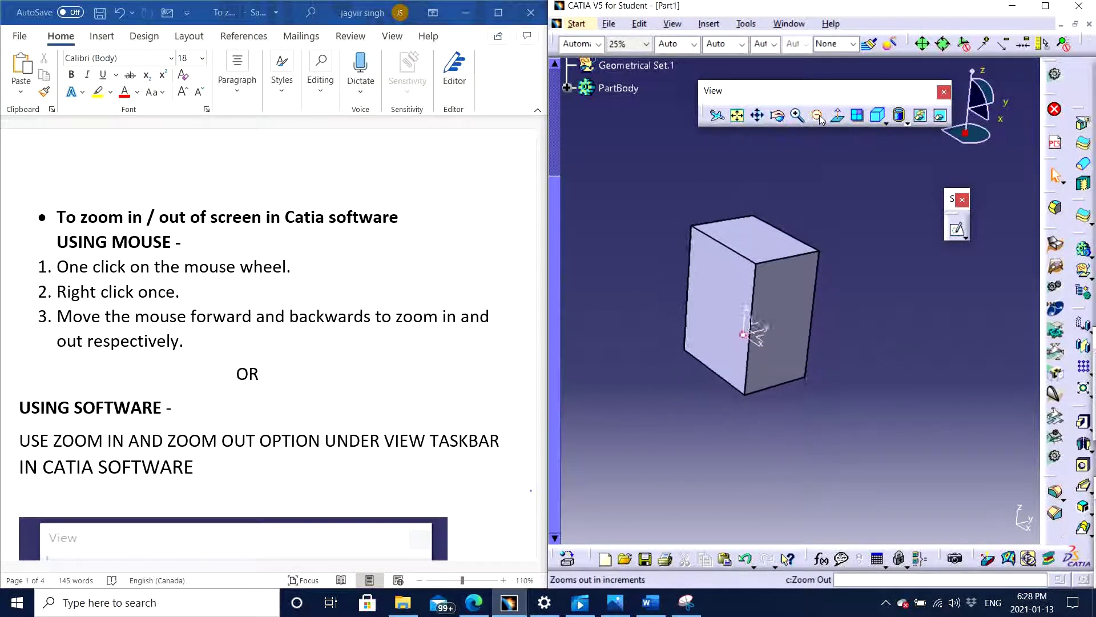
{"action": "left_click", "coordinate": [818, 117]}
{"action": "left_click", "coordinate": [819, 116]}
{"action": "left_click", "coordinate": [819, 117]}
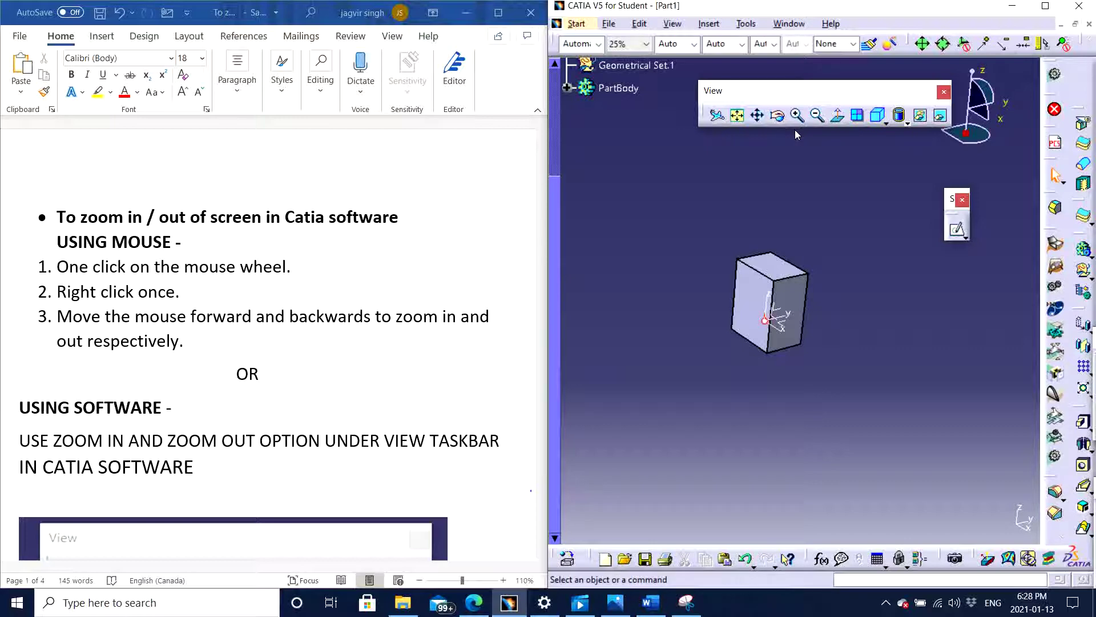
Go to the rotation section of the Word notes and rotate the block in several directions, freely and with the Rotate command.
{"action": "scroll", "coordinate": [361, 360], "scroll_direction": "down", "scroll_amount": 3}
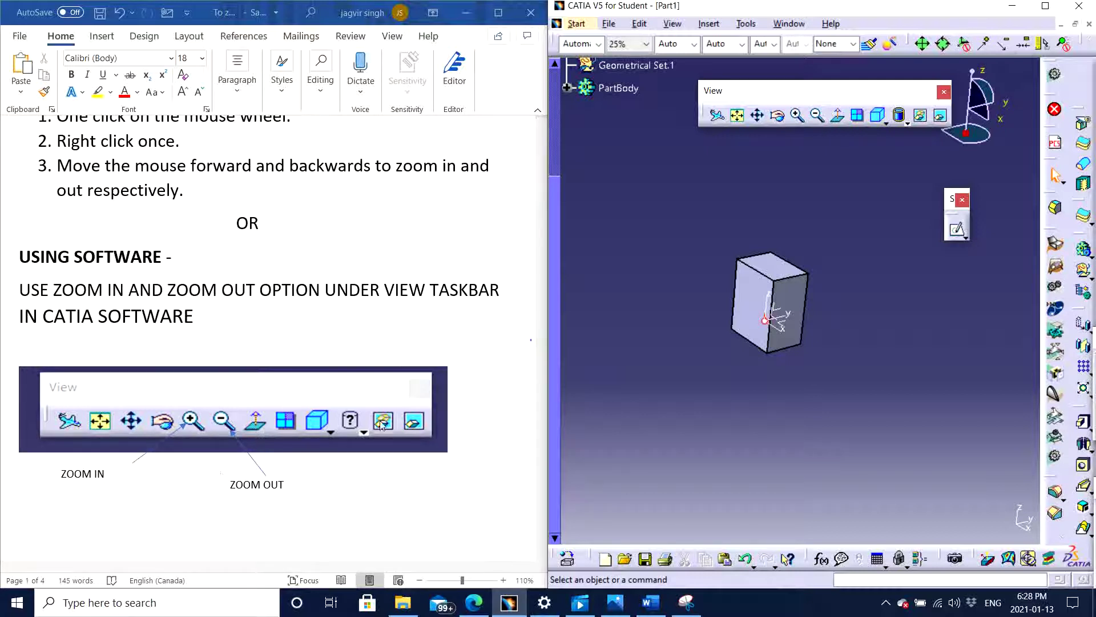
{"action": "scroll", "coordinate": [437, 388], "scroll_direction": "down", "scroll_amount": 3}
{"action": "scroll", "coordinate": [435, 393], "scroll_direction": "down", "scroll_amount": 7}
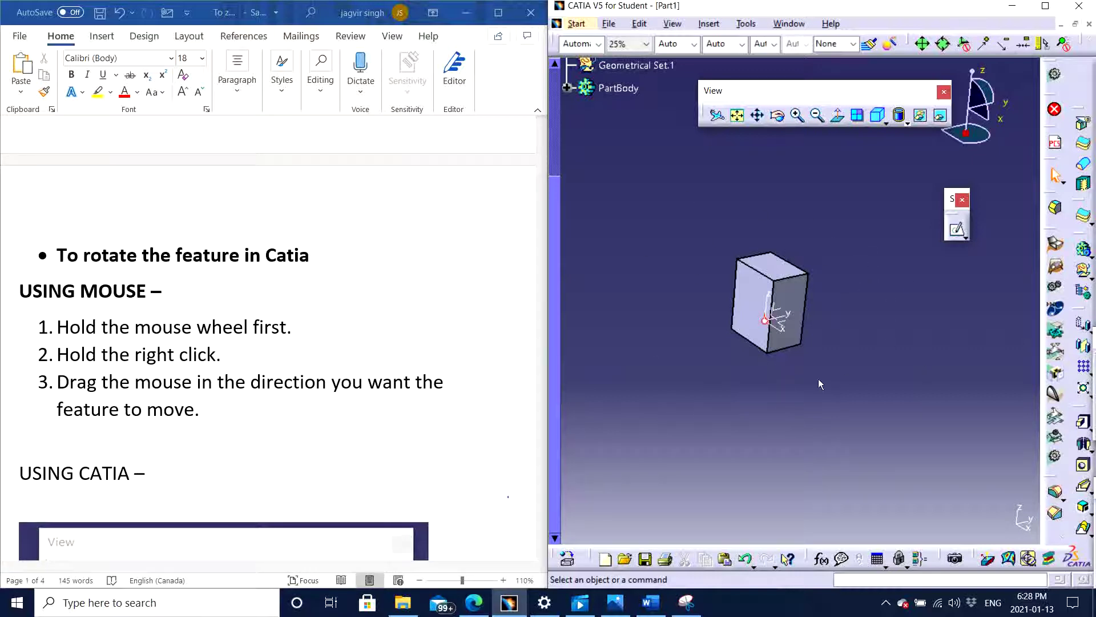
{"action": "middle_click_drag", "start_coordinate": [844, 394], "coordinate": [892, 364]}
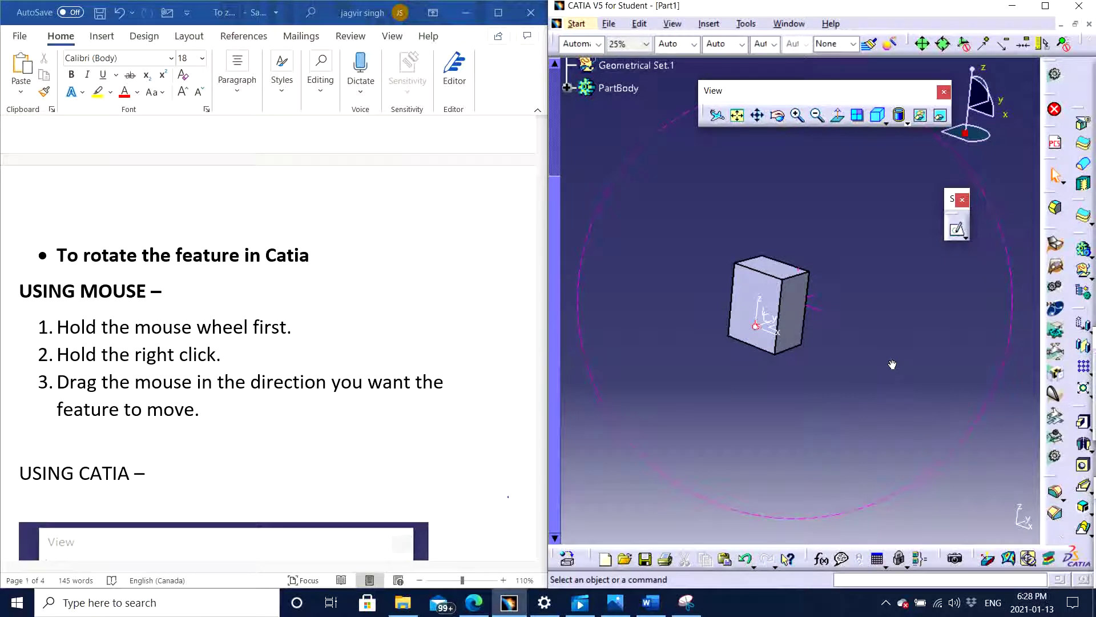
{"action": "middle_click_drag", "start_coordinate": [892, 364], "coordinate": [656, 374]}
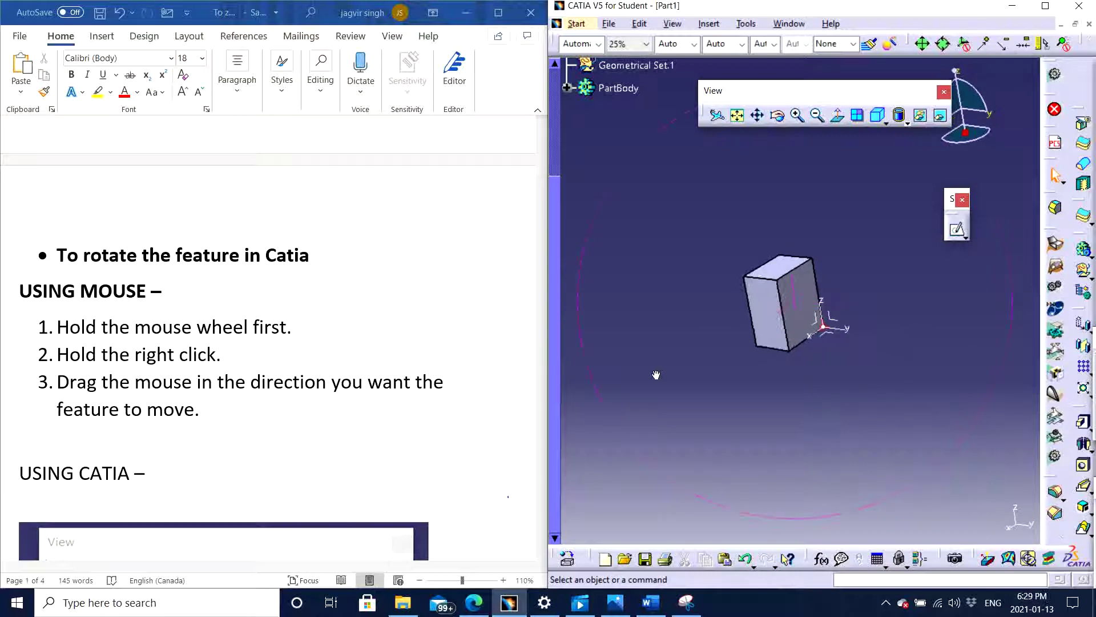
{"action": "middle_click_drag", "start_coordinate": [996, 351], "coordinate": [953, 337]}
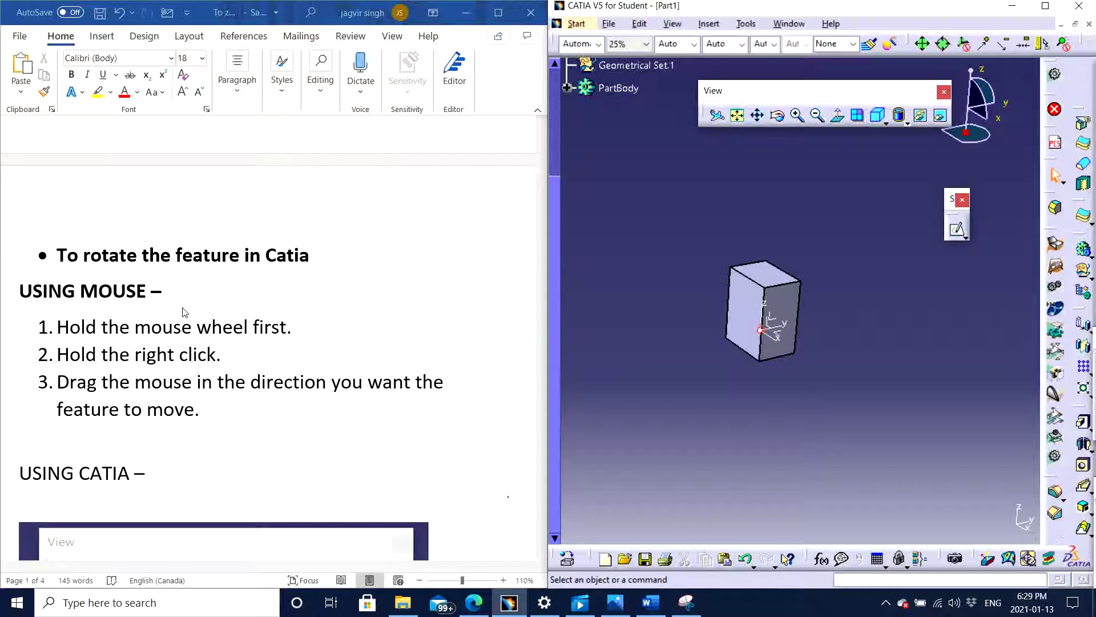
{"action": "right_click", "coordinate": [738, 392]}
{"action": "middle_click_drag", "start_coordinate": [738, 396], "coordinate": [594, 323]}
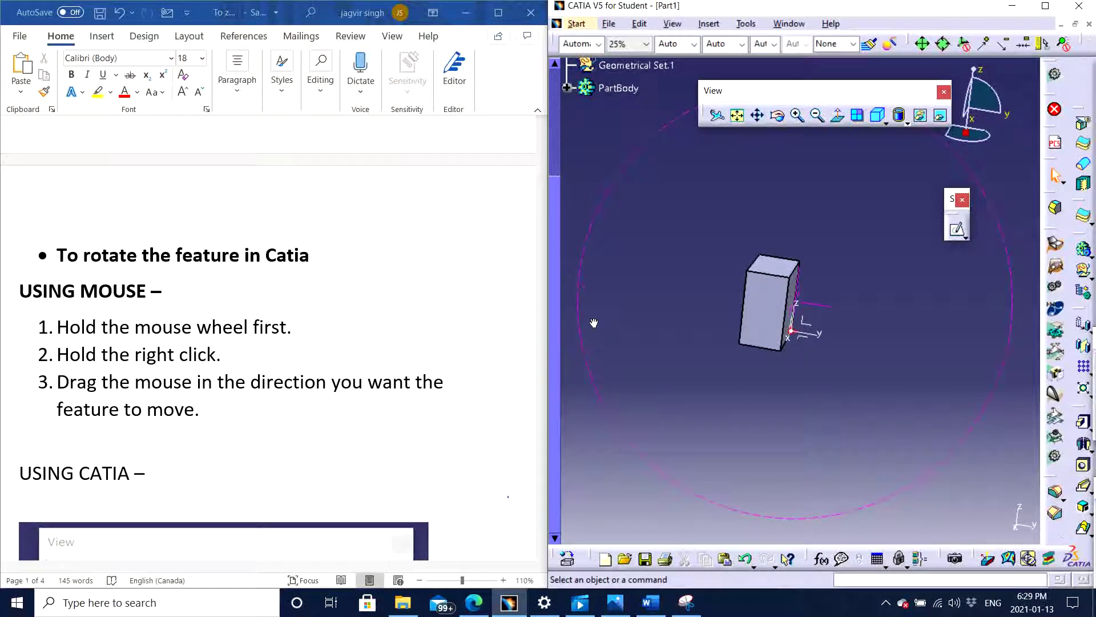
{"action": "middle_click_drag", "start_coordinate": [595, 323], "coordinate": [866, 403]}
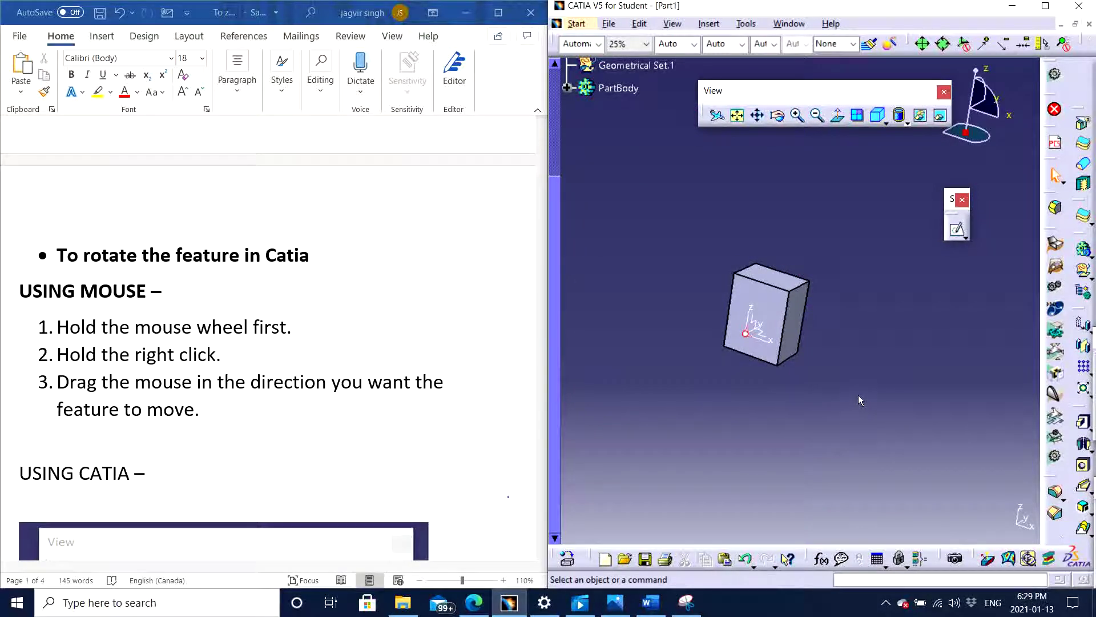
{"action": "left_click", "coordinate": [780, 117]}
{"action": "mouse_move", "coordinate": [886, 404]}
{"action": "middle_mouse_down"}
{"action": "mouse_move", "coordinate": [702, 362]}
{"action": "mouse_move", "coordinate": [882, 393]}
{"action": "middle_mouse_up"}
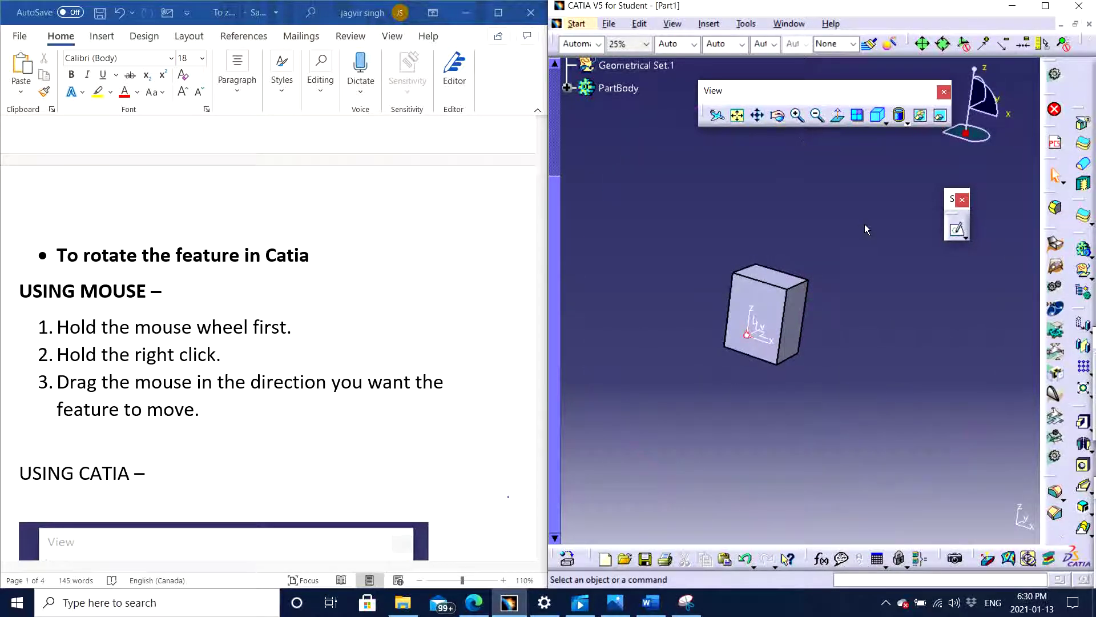
Go to the Pan View section of the Word notes, zoom out and pan the block around, freely and with the Pan command.
{"action": "scroll", "coordinate": [255, 372], "scroll_direction": "down", "scroll_amount": 3}
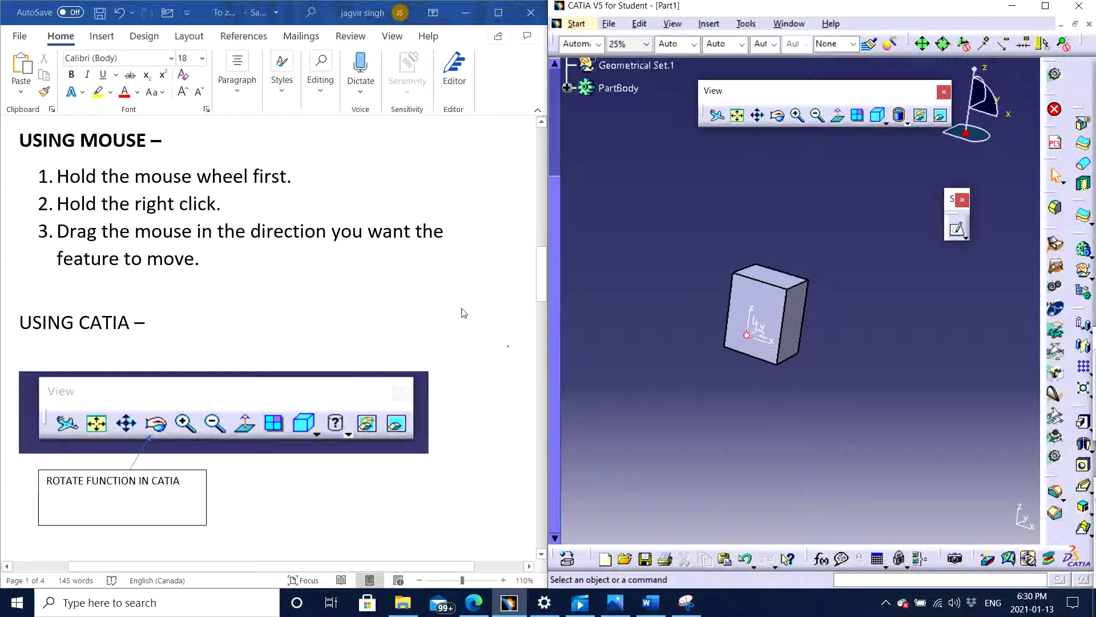
{"action": "scroll", "coordinate": [462, 322], "scroll_direction": "down", "scroll_amount": 6}
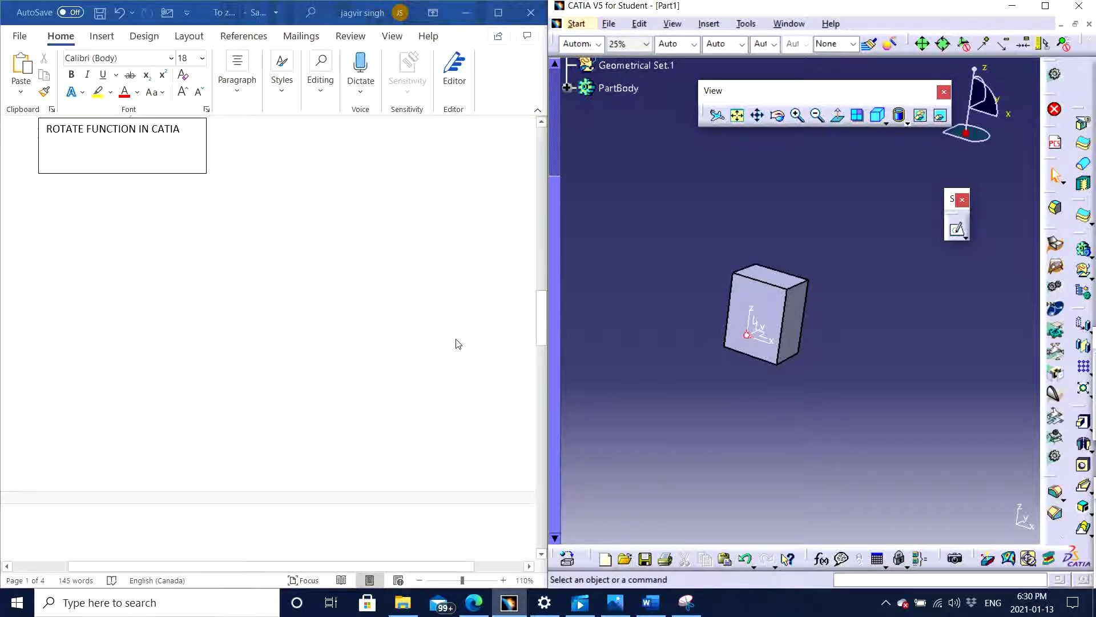
{"action": "scroll", "coordinate": [460, 343], "scroll_direction": "down", "scroll_amount": 3}
{"action": "scroll", "coordinate": [459, 344], "scroll_direction": "down", "scroll_amount": 3}
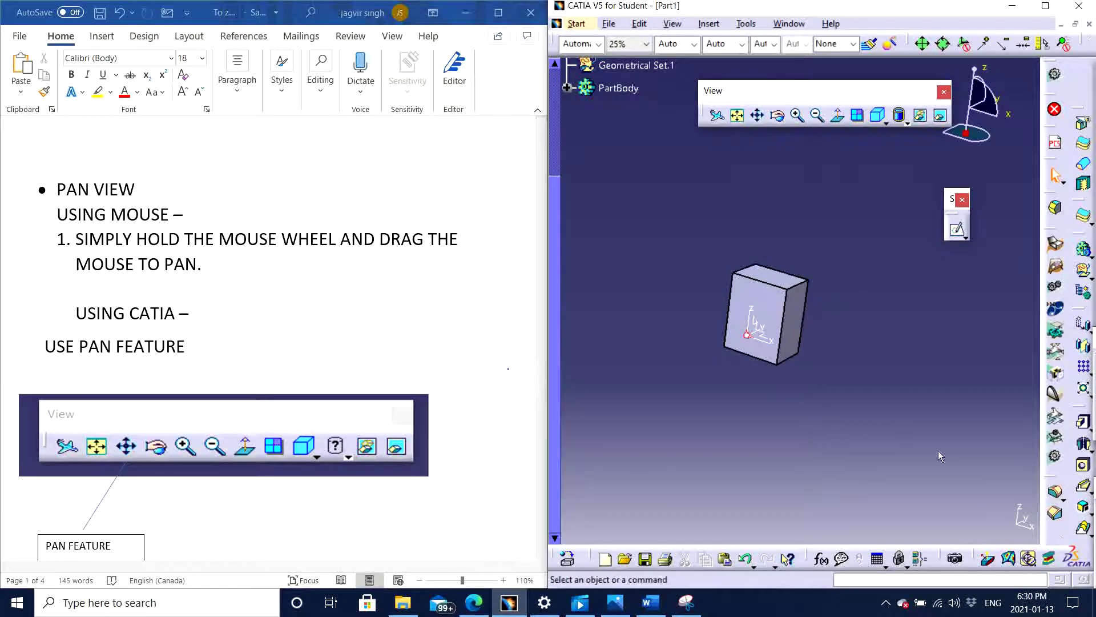
{"action": "middle_click_drag", "start_coordinate": [887, 268], "coordinate": [890, 329], "text": "ctrl"}
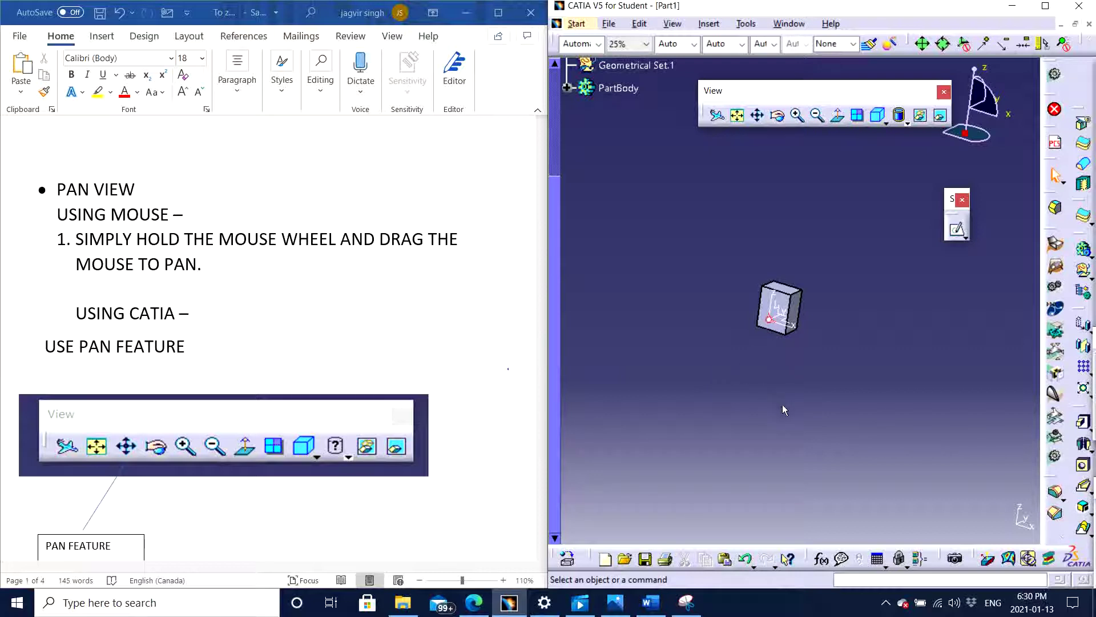
{"action": "mouse_move", "coordinate": [784, 409]}
{"action": "middle_mouse_down"}
{"action": "mouse_move", "coordinate": [800, 356]}
{"action": "mouse_move", "coordinate": [873, 268]}
{"action": "mouse_move", "coordinate": [778, 398]}
{"action": "middle_mouse_up"}
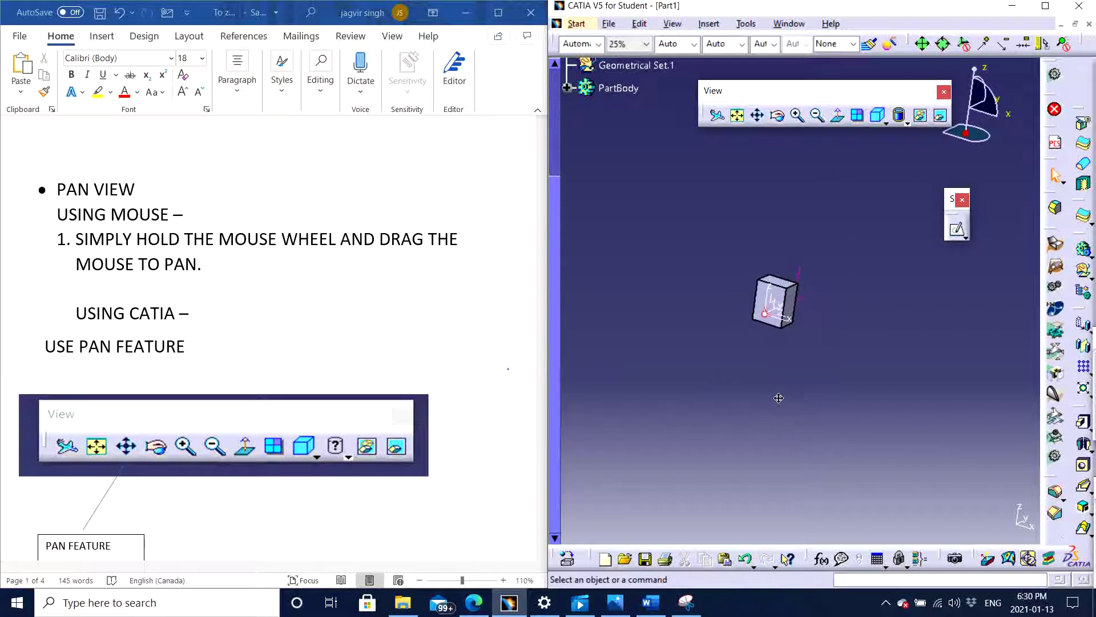
{"action": "left_click", "coordinate": [757, 116]}
{"action": "left_click_drag", "start_coordinate": [814, 371], "coordinate": [827, 314]}
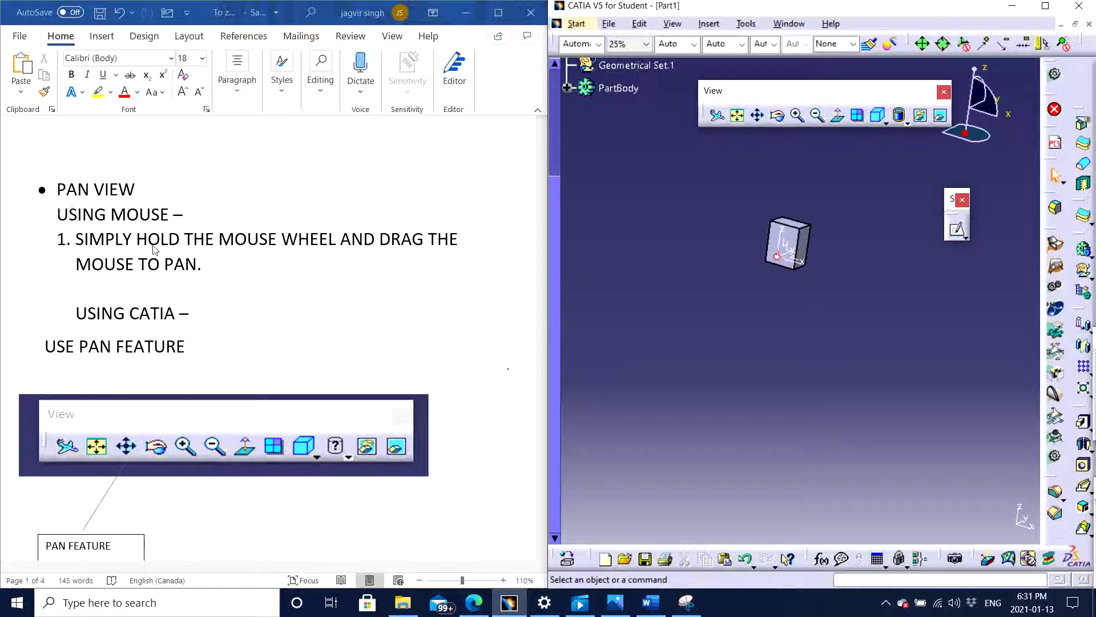
{"action": "mouse_move", "coordinate": [845, 329]}
{"action": "middle_mouse_down"}
{"action": "mouse_move", "coordinate": [816, 438]}
{"action": "mouse_move", "coordinate": [842, 287]}
{"action": "mouse_move", "coordinate": [807, 418]}
{"action": "mouse_move", "coordinate": [834, 306]}
{"action": "mouse_move", "coordinate": [825, 391]}
{"action": "middle_mouse_up"}
{"action": "middle_click_drag", "start_coordinate": [820, 408], "coordinate": [833, 311]}
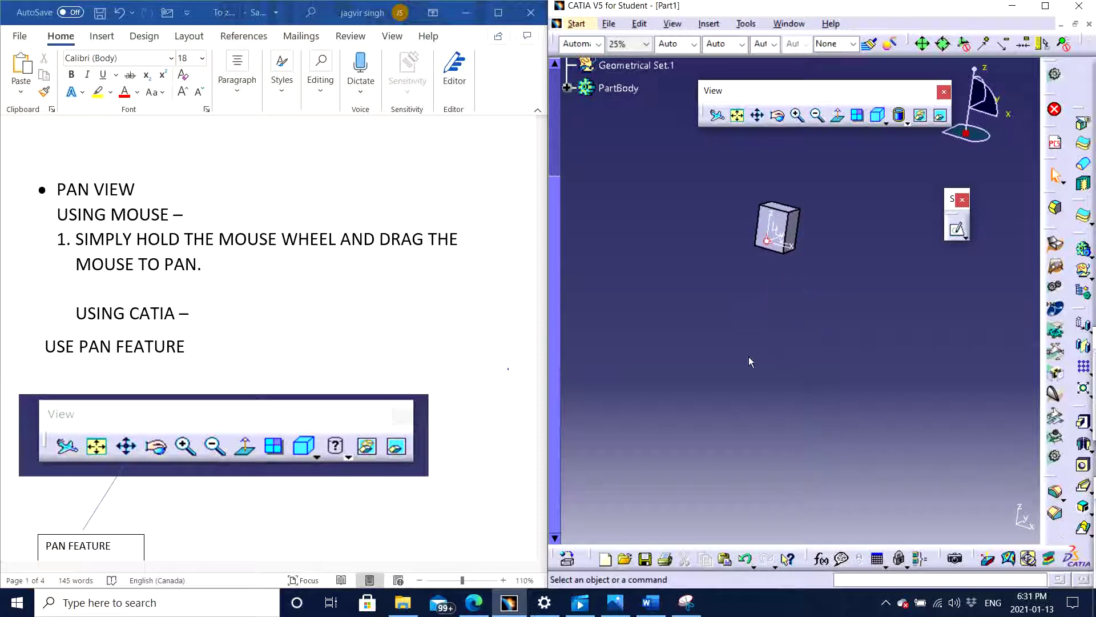
Go to the Fit All In section of the Word notes, move the block out of view in CATIA and bring it back with Fit All In.
{"action": "scroll", "coordinate": [409, 342], "scroll_direction": "down", "scroll_amount": 2}
{"action": "scroll", "coordinate": [409, 343], "scroll_direction": "down", "scroll_amount": 4}
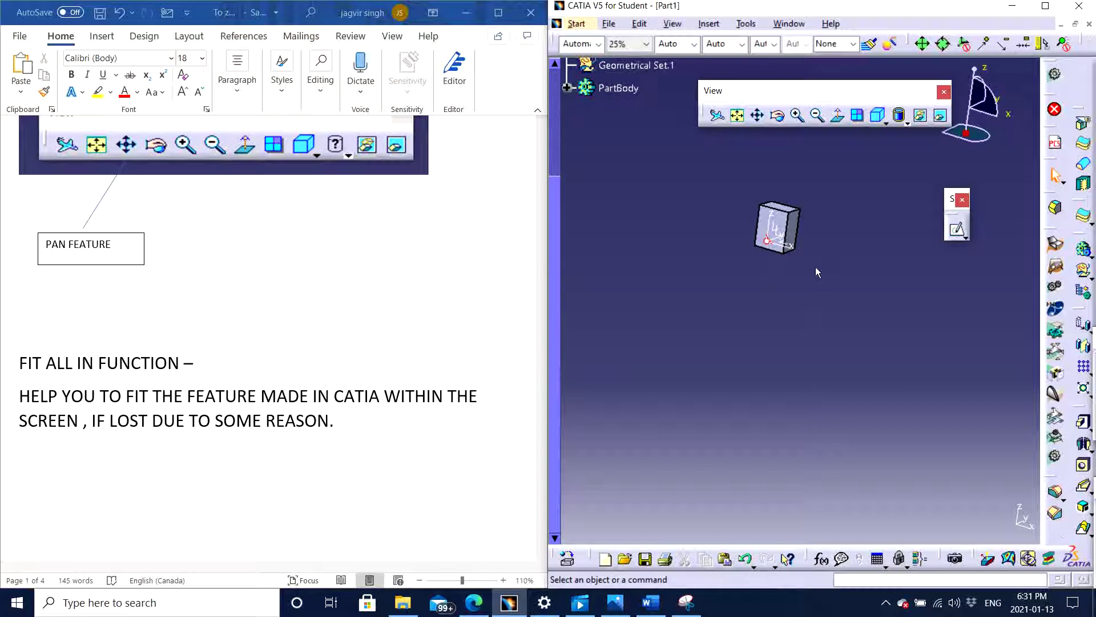
{"action": "middle_click_drag", "start_coordinate": [789, 286], "coordinate": [758, 424]}
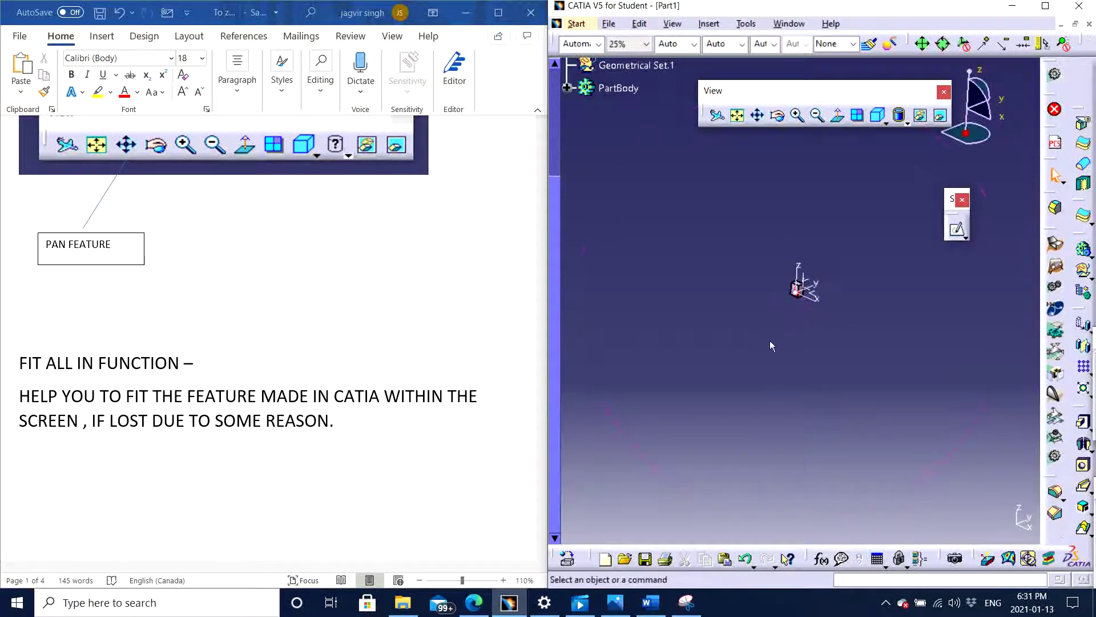
{"action": "middle_click_drag", "start_coordinate": [794, 282], "coordinate": [729, 345]}
{"action": "middle_click_drag", "start_coordinate": [702, 288], "coordinate": [690, 314]}
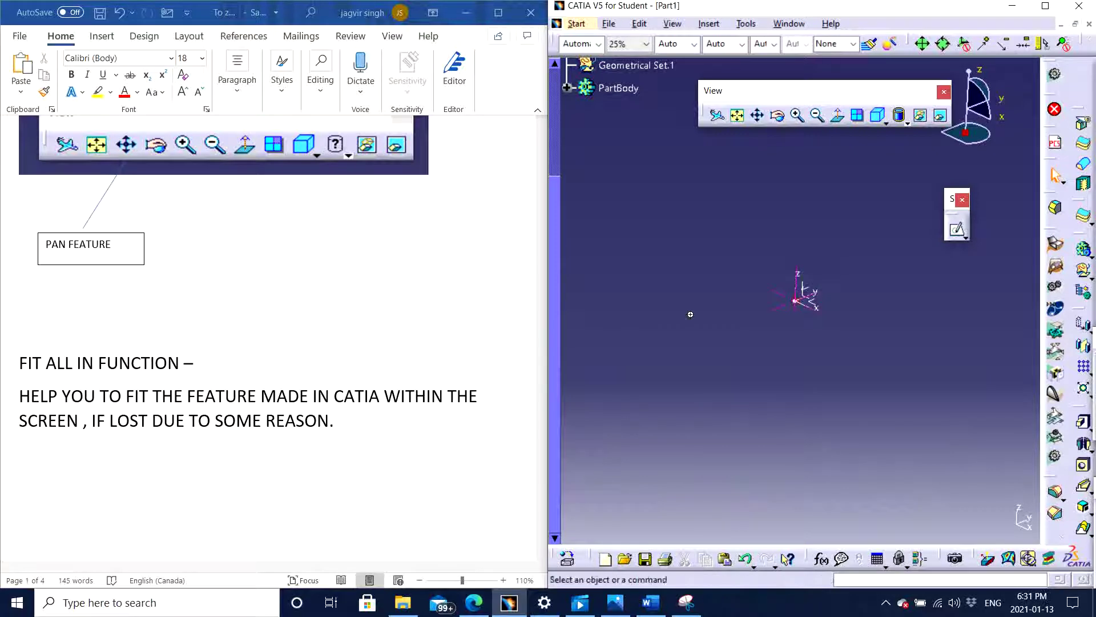
{"action": "middle_click_drag", "start_coordinate": [815, 314], "coordinate": [1027, 305]}
{"action": "middle_click_drag", "start_coordinate": [697, 280], "coordinate": [974, 309]}
{"action": "middle_click_drag", "start_coordinate": [726, 267], "coordinate": [1030, 291]}
{"action": "left_click", "coordinate": [740, 119]}
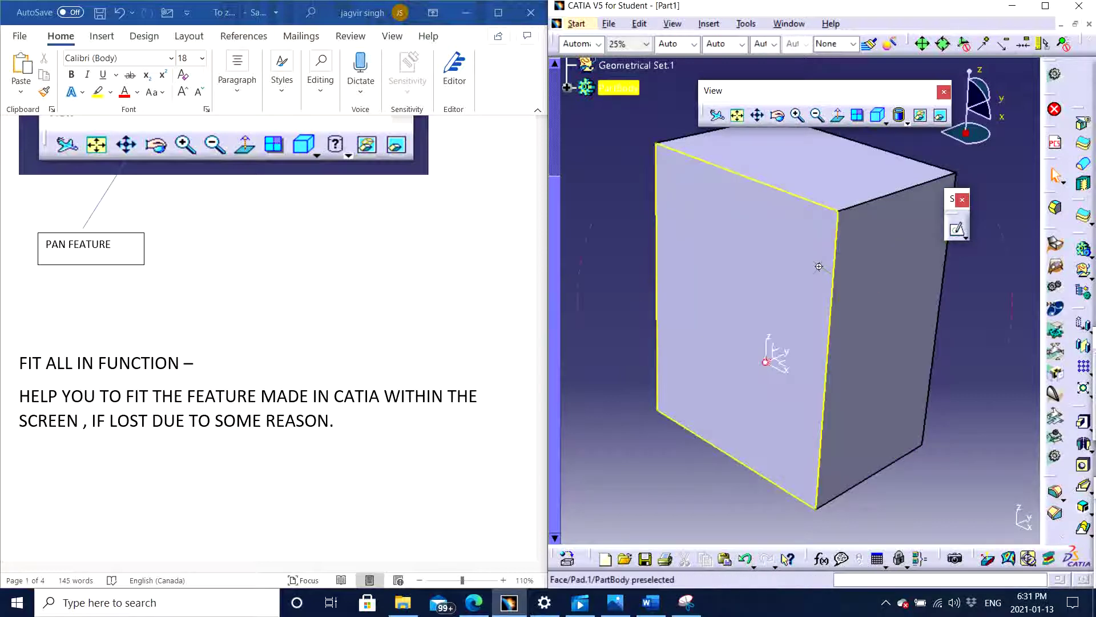
{"action": "middle_click_drag", "start_coordinate": [819, 266], "coordinate": [826, 400]}
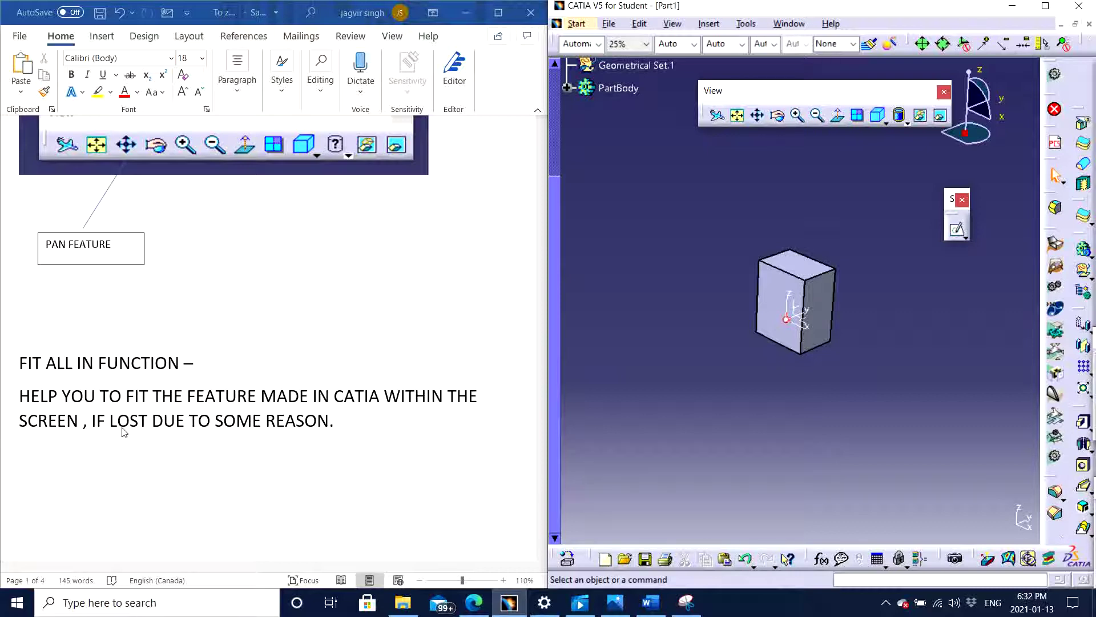
{"action": "scroll", "coordinate": [377, 405], "scroll_direction": "down", "scroll_amount": 8}
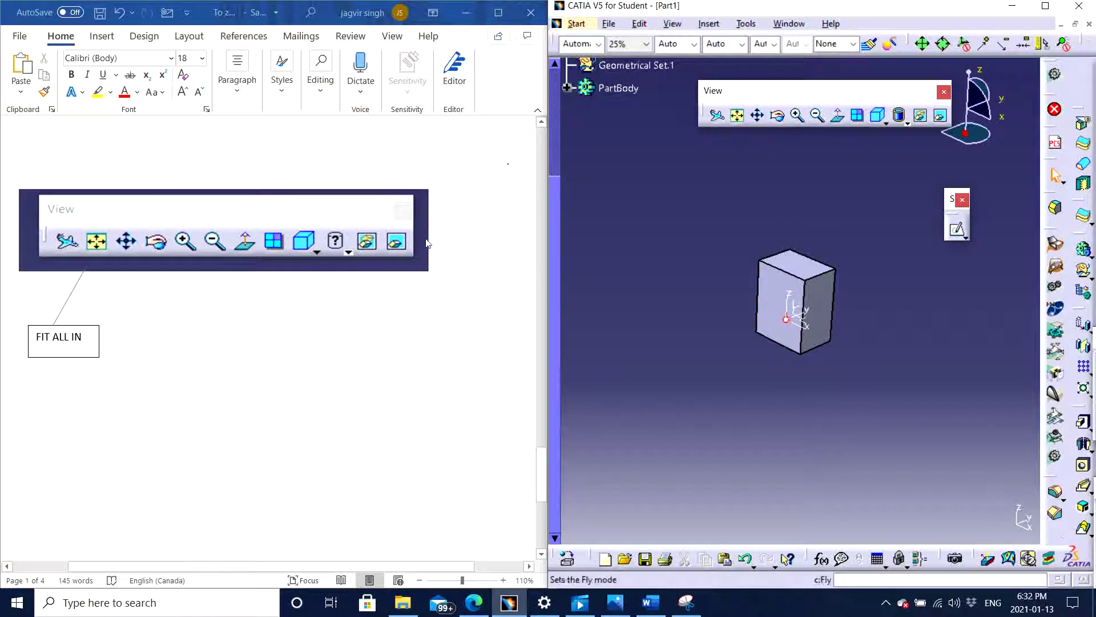
{"action": "scroll", "coordinate": [423, 240], "scroll_direction": "down", "scroll_amount": 6}
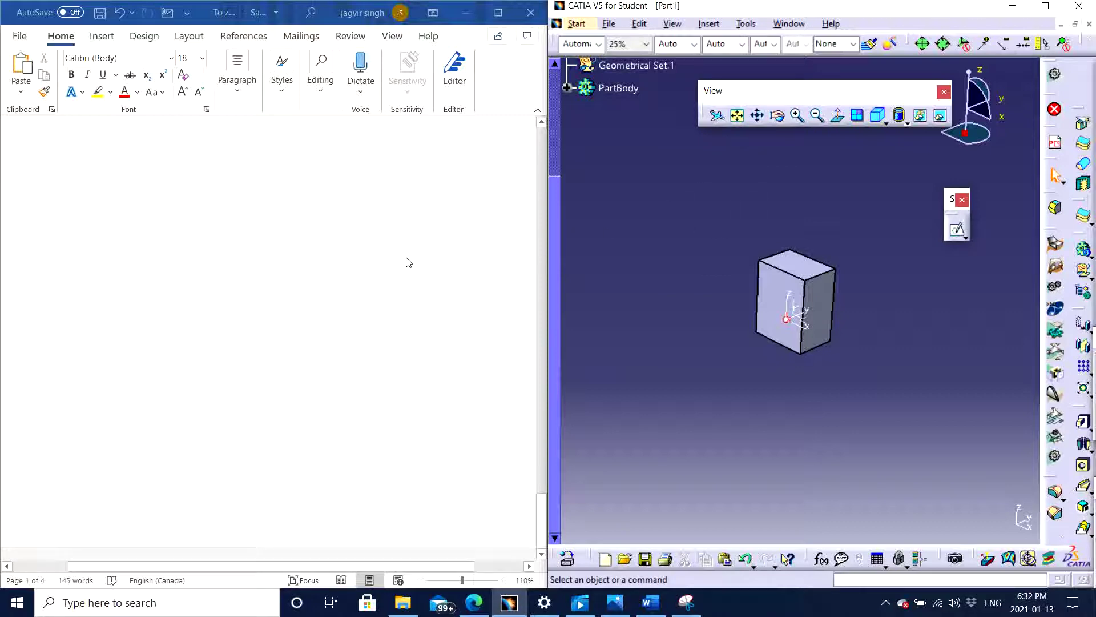
Maximize the CATIA window and move the floating View toolbar to just above the block.
{"action": "left_click", "coordinate": [1046, 6]}
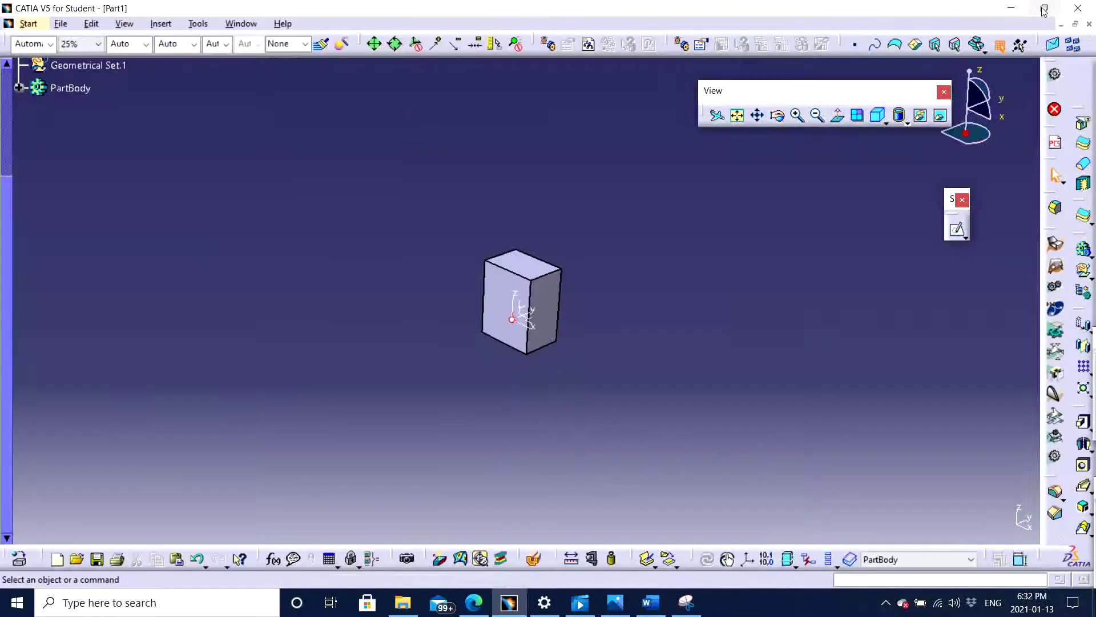
{"action": "middle_click_drag", "start_coordinate": [629, 270], "coordinate": [620, 222]}
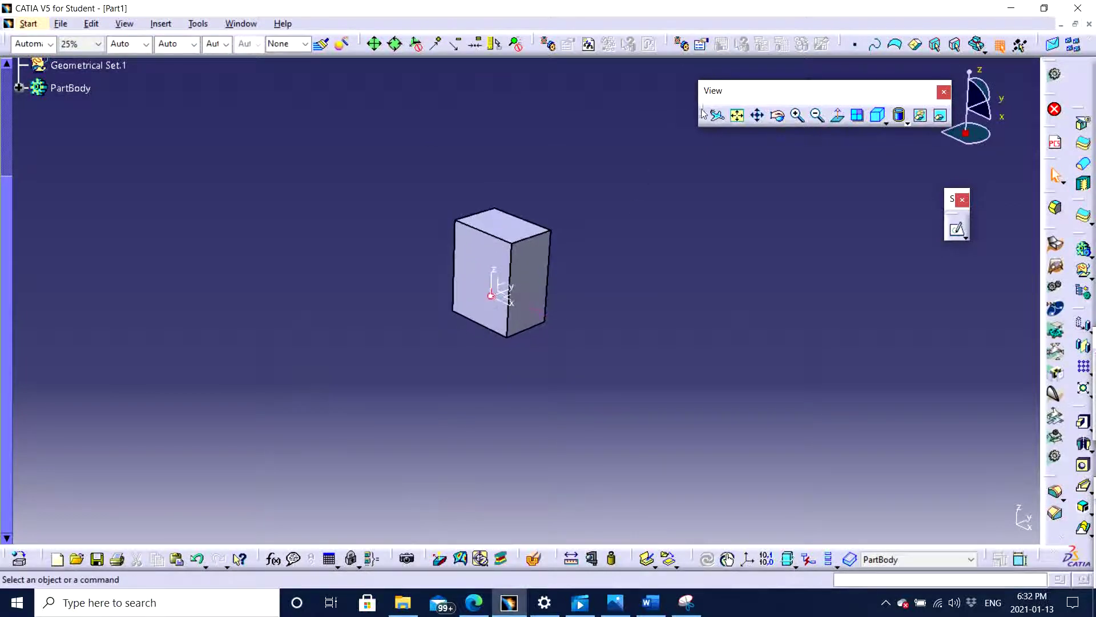
{"action": "left_click_drag", "start_coordinate": [704, 113], "coordinate": [468, 123]}
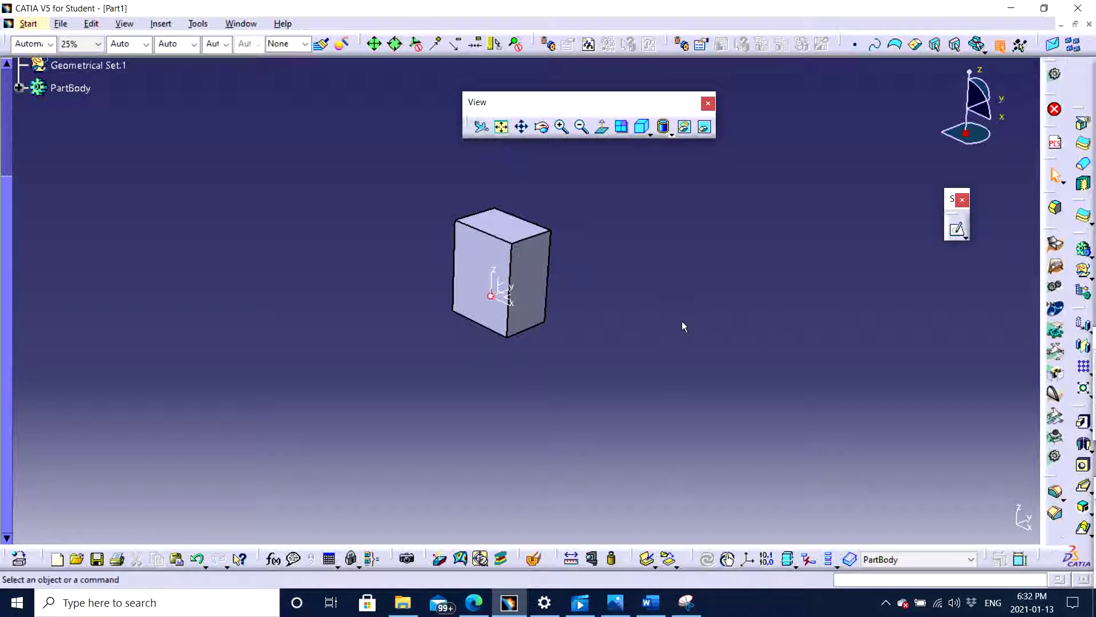
Switch to Fly mode, move the view around the block and return to Examine mode.
{"action": "middle_click_drag", "start_coordinate": [681, 321], "coordinate": [484, 297]}
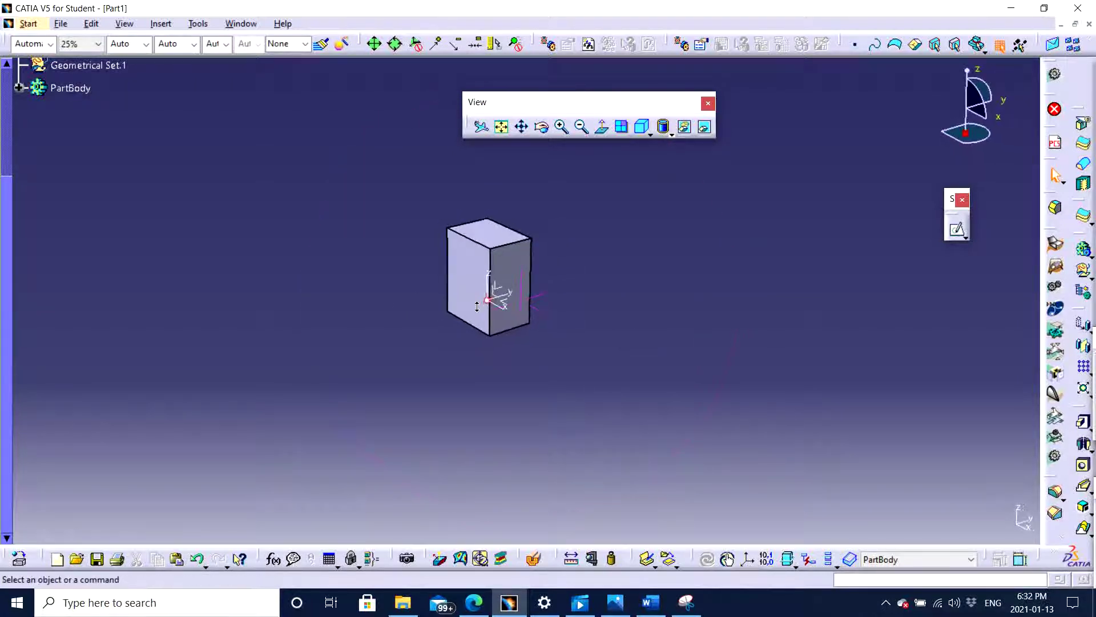
{"action": "left_click", "coordinate": [484, 128]}
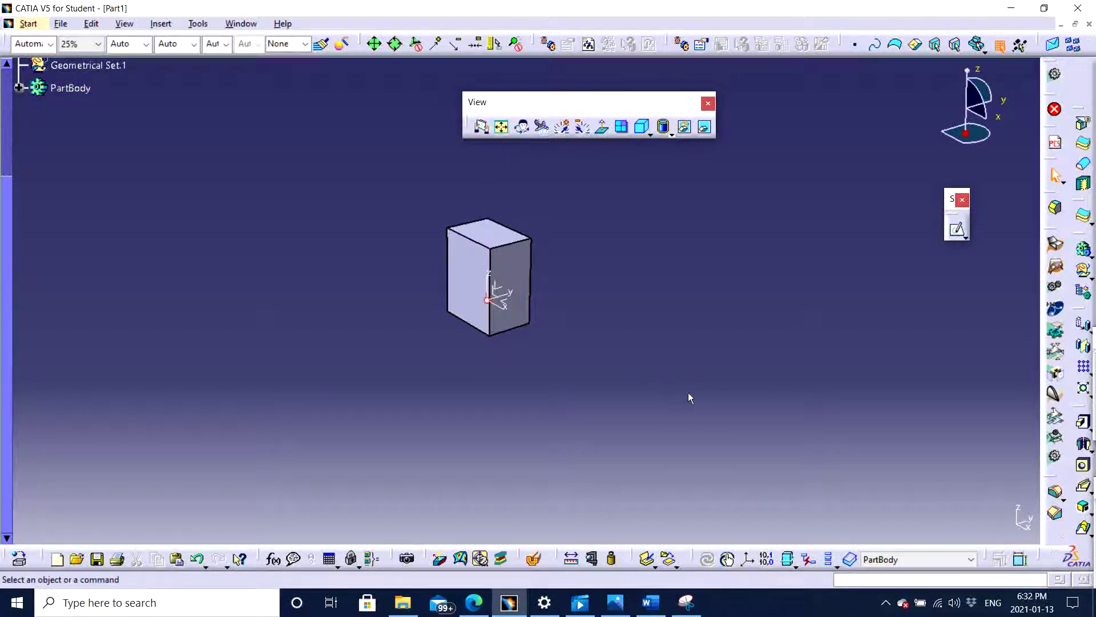
{"action": "middle_click_drag", "start_coordinate": [690, 393], "coordinate": [716, 380]}
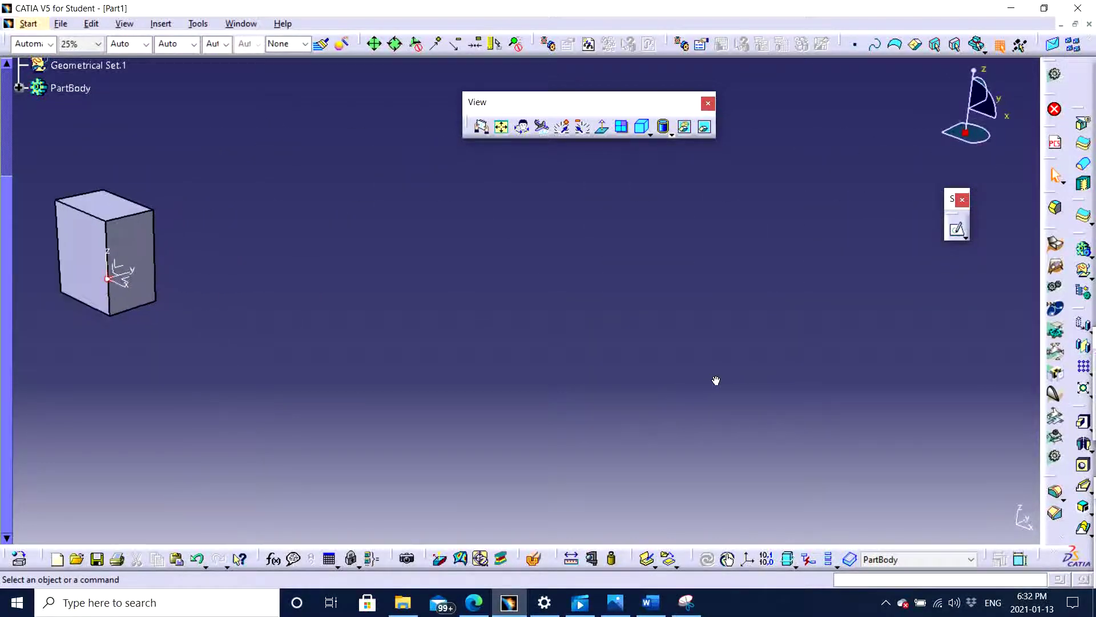
{"action": "middle_click_drag", "start_coordinate": [734, 286], "coordinate": [701, 314]}
{"action": "left_click", "coordinate": [481, 129]}
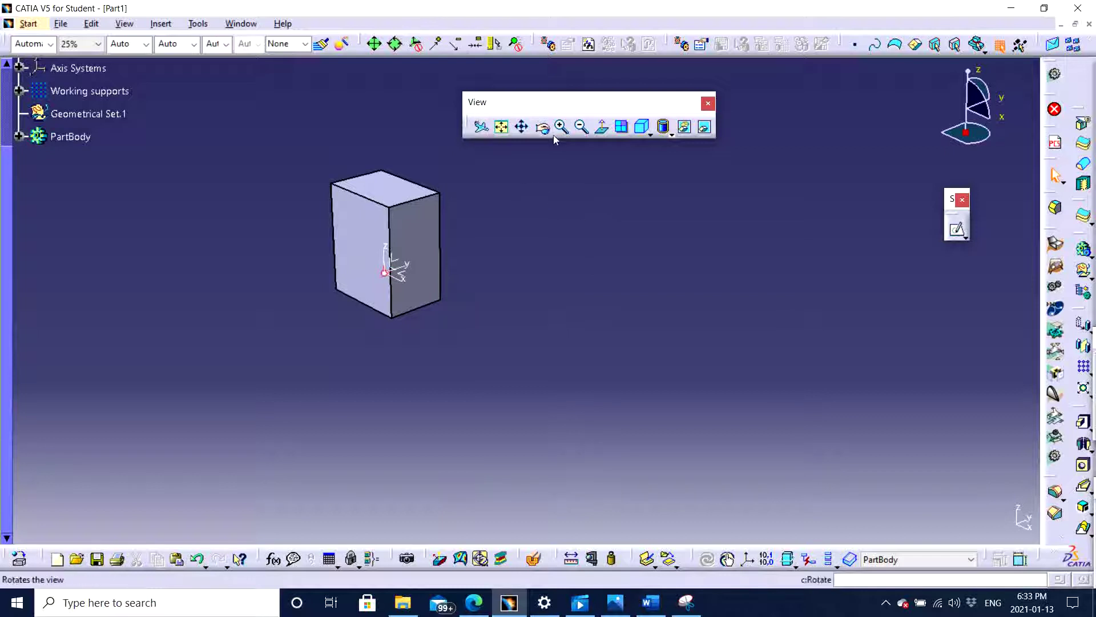
Look straight at the block's large side face with Normal View and orbit back to an angled view.
{"action": "left_click", "coordinate": [603, 126]}
{"action": "middle_click_drag", "start_coordinate": [571, 272], "coordinate": [657, 243]}
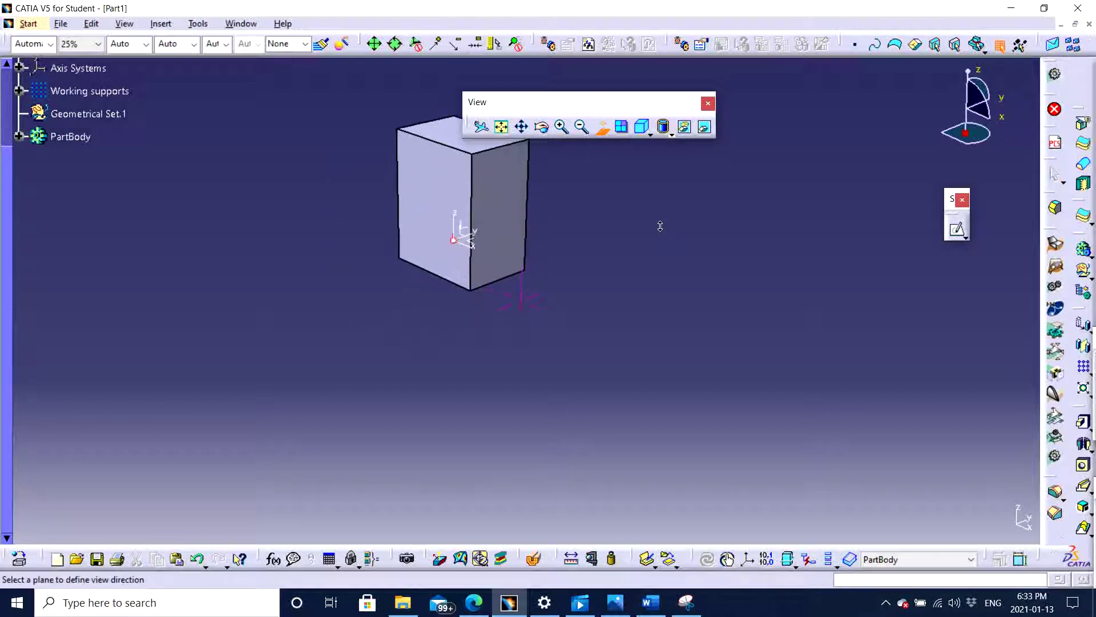
{"action": "left_click", "coordinate": [605, 132]}
{"action": "left_click", "coordinate": [441, 181]}
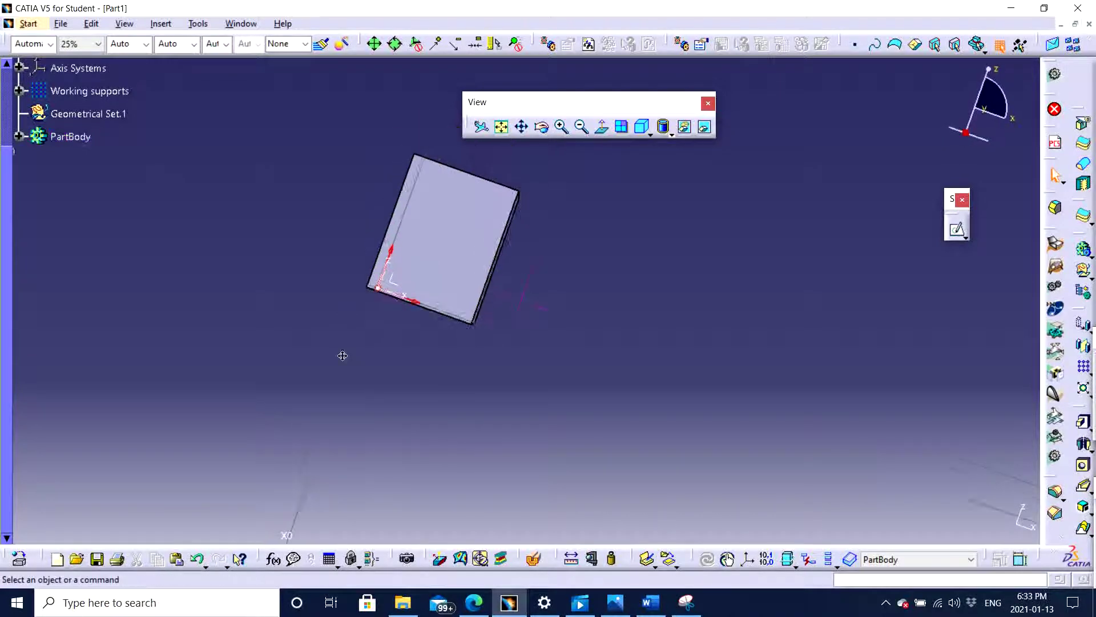
{"action": "middle_click_drag", "start_coordinate": [342, 355], "coordinate": [352, 399]}
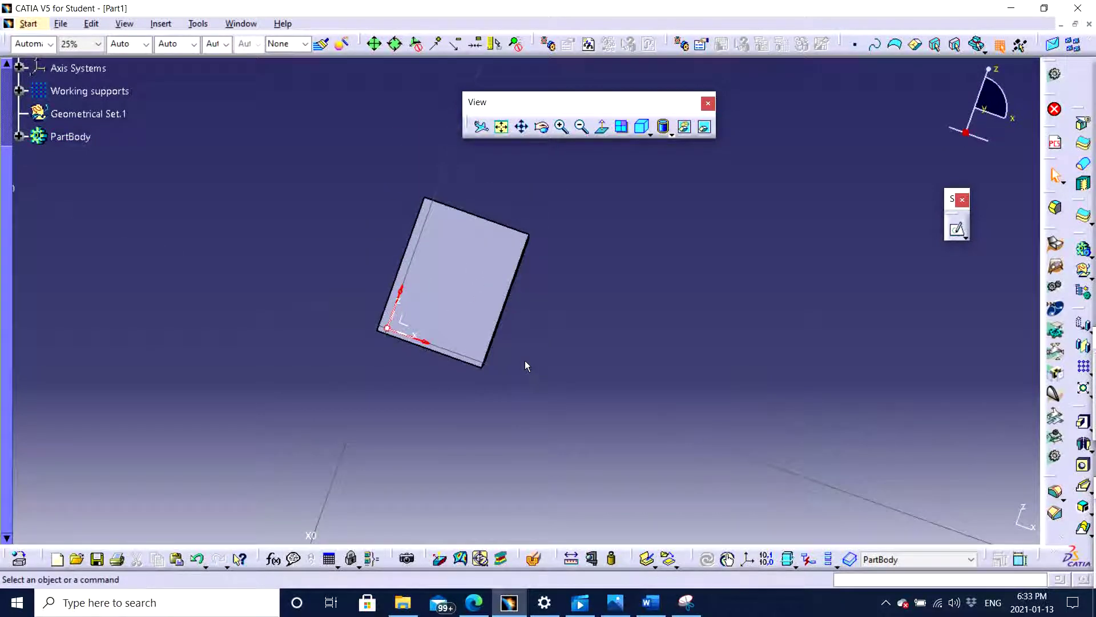
{"action": "middle_click_drag", "start_coordinate": [611, 350], "coordinate": [409, 297]}
{"action": "scroll", "coordinate": [409, 297], "scroll_direction": "down", "scroll_amount": 1}
{"action": "middle_click_drag", "start_coordinate": [608, 227], "coordinate": [581, 217]}
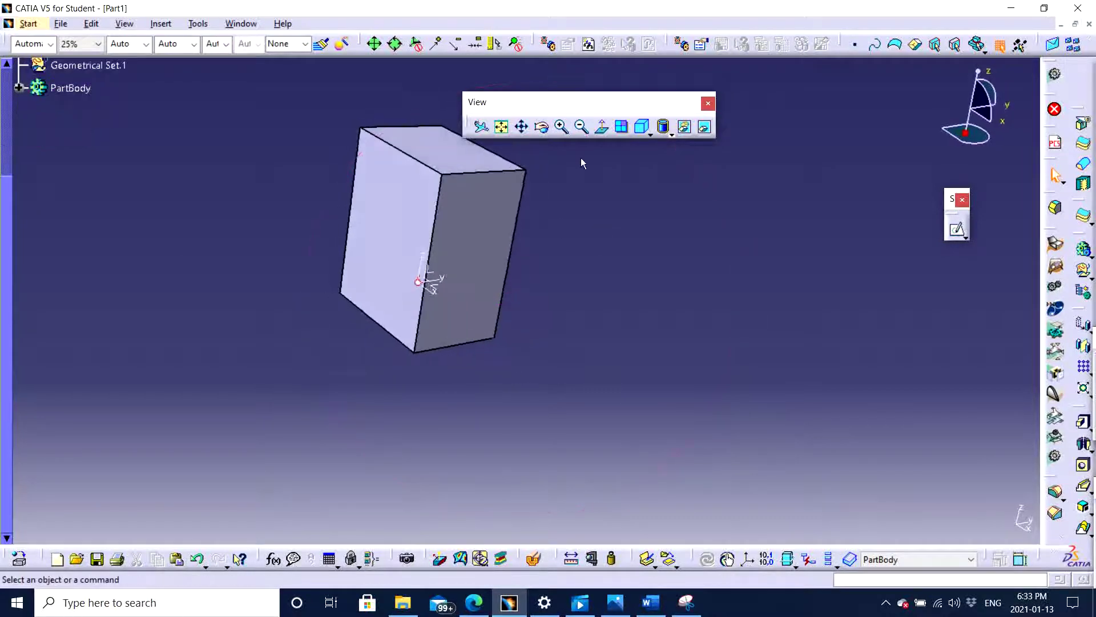
Split the window into four viewpoints with Create Multi-View, return to a single view and orbit the block.
{"action": "left_click", "coordinate": [623, 127]}
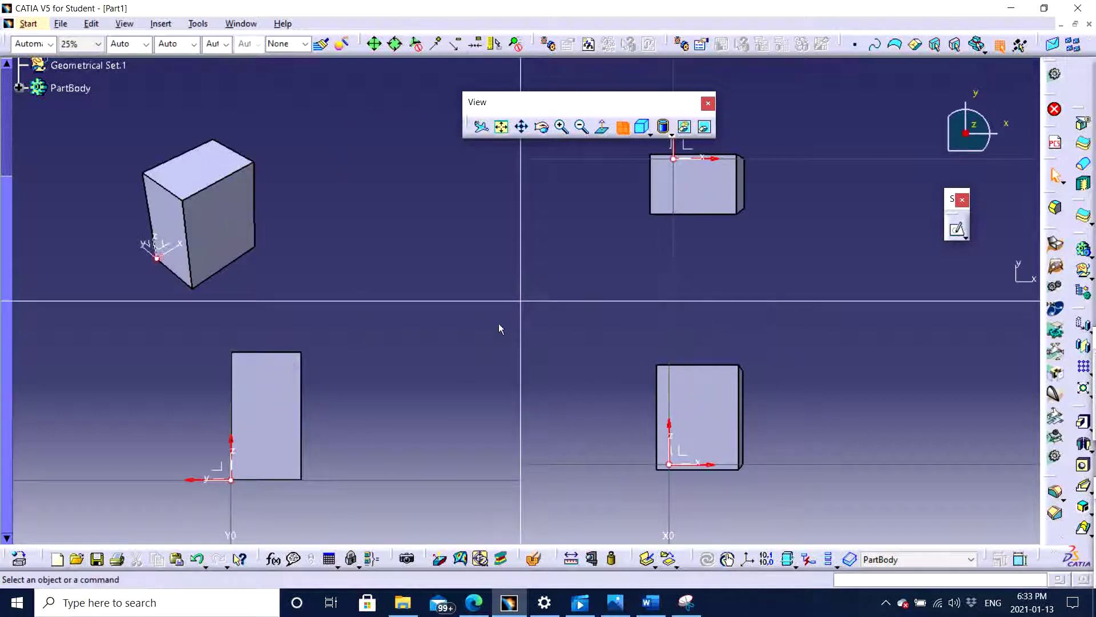
{"action": "left_click", "coordinate": [624, 127]}
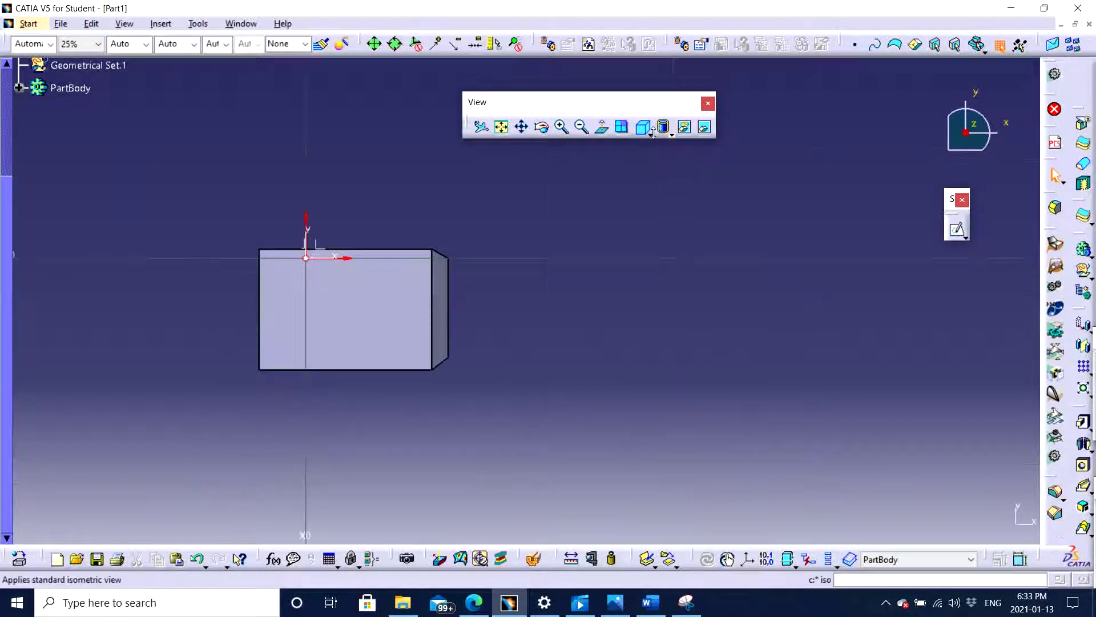
{"action": "middle_click_drag", "start_coordinate": [568, 197], "coordinate": [554, 300]}
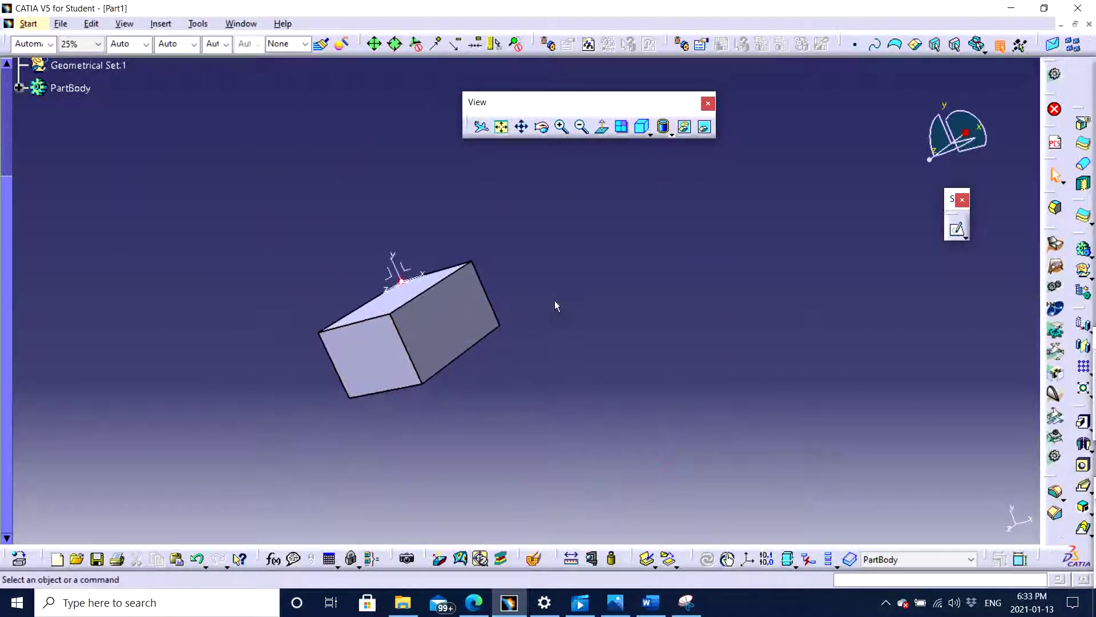
Show the block in the standard Isometric, Front and Back views and finish in the Isometric View.
{"action": "left_click", "coordinate": [650, 134]}
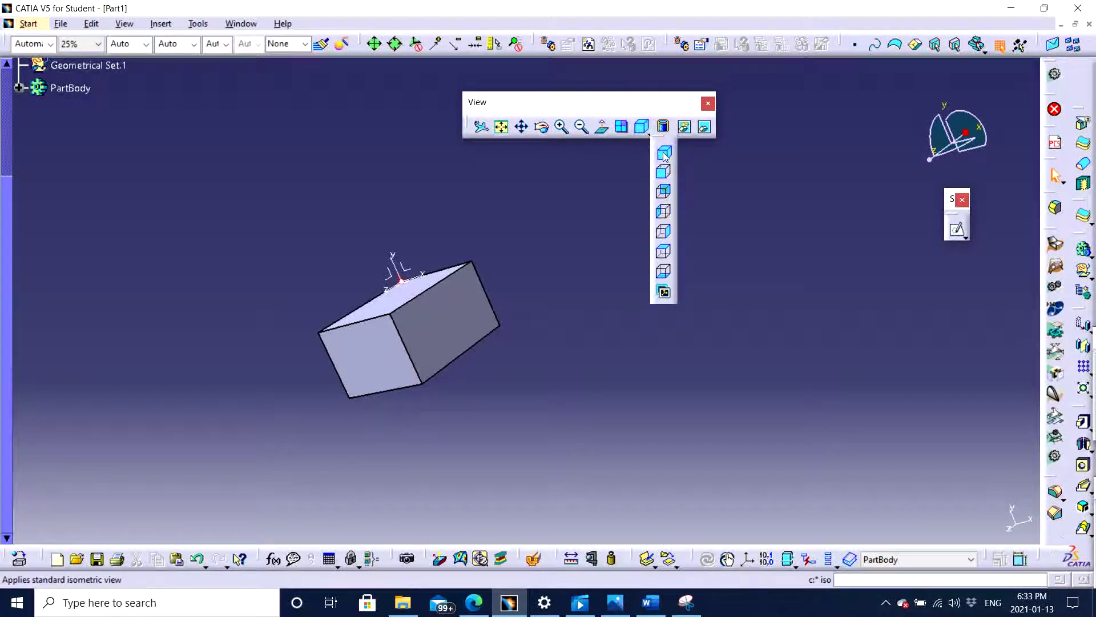
{"action": "left_click", "coordinate": [664, 155]}
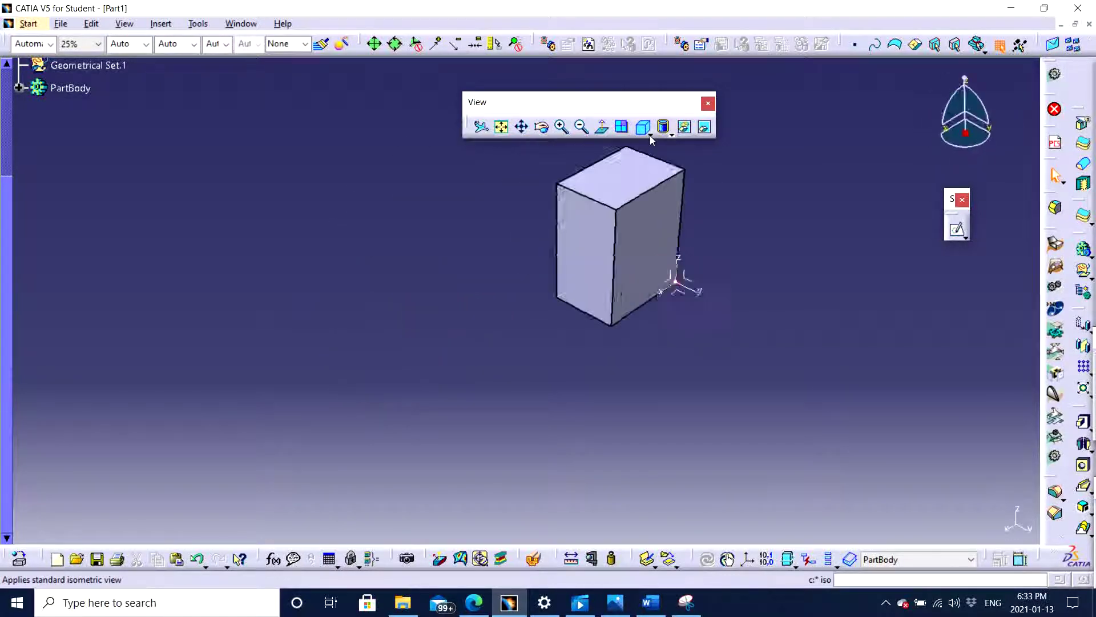
{"action": "left_click", "coordinate": [651, 135]}
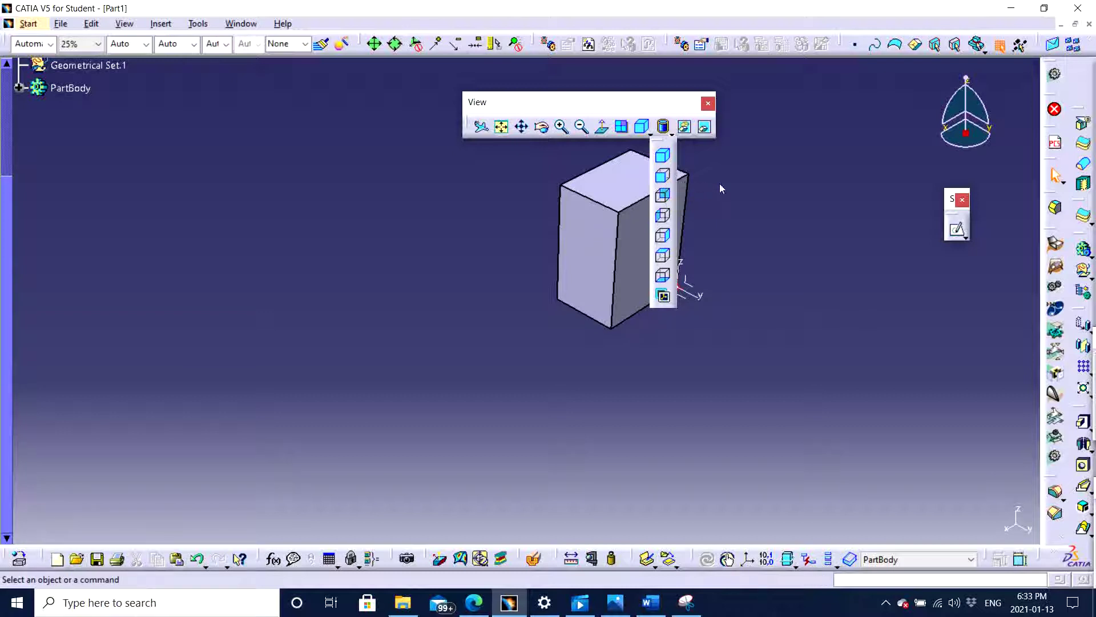
{"action": "left_click", "coordinate": [665, 182]}
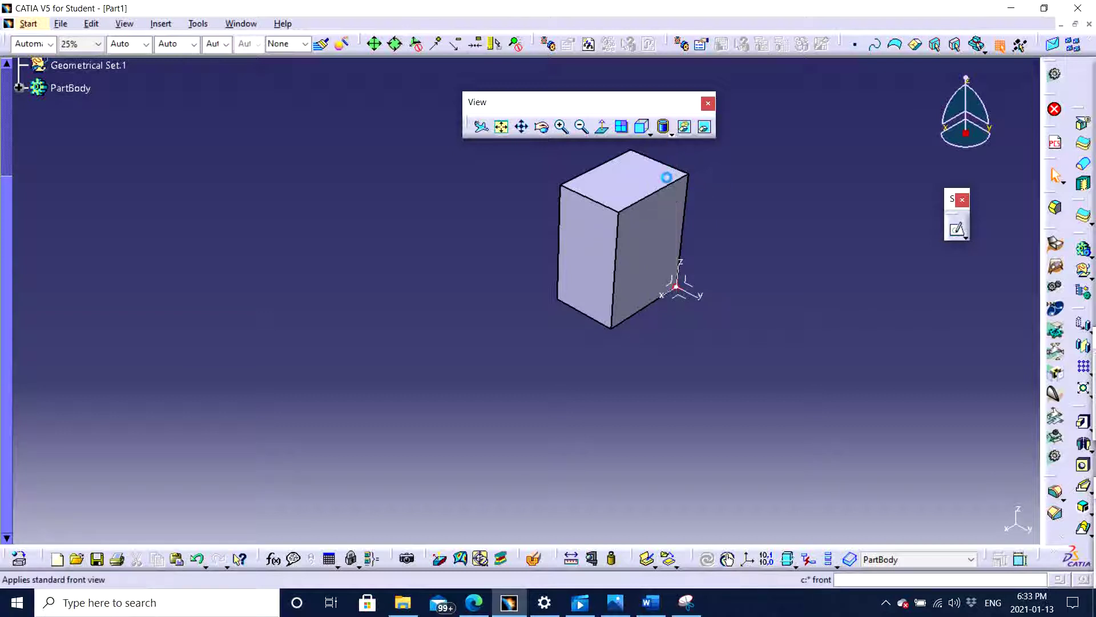
{"action": "left_click", "coordinate": [650, 134]}
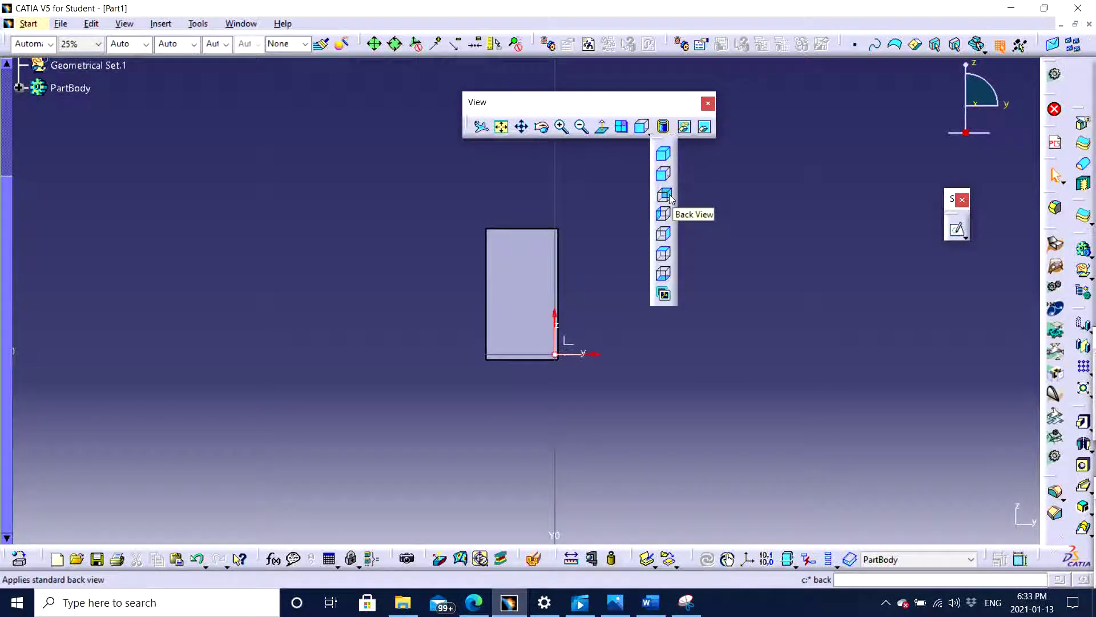
{"action": "left_click", "coordinate": [664, 194]}
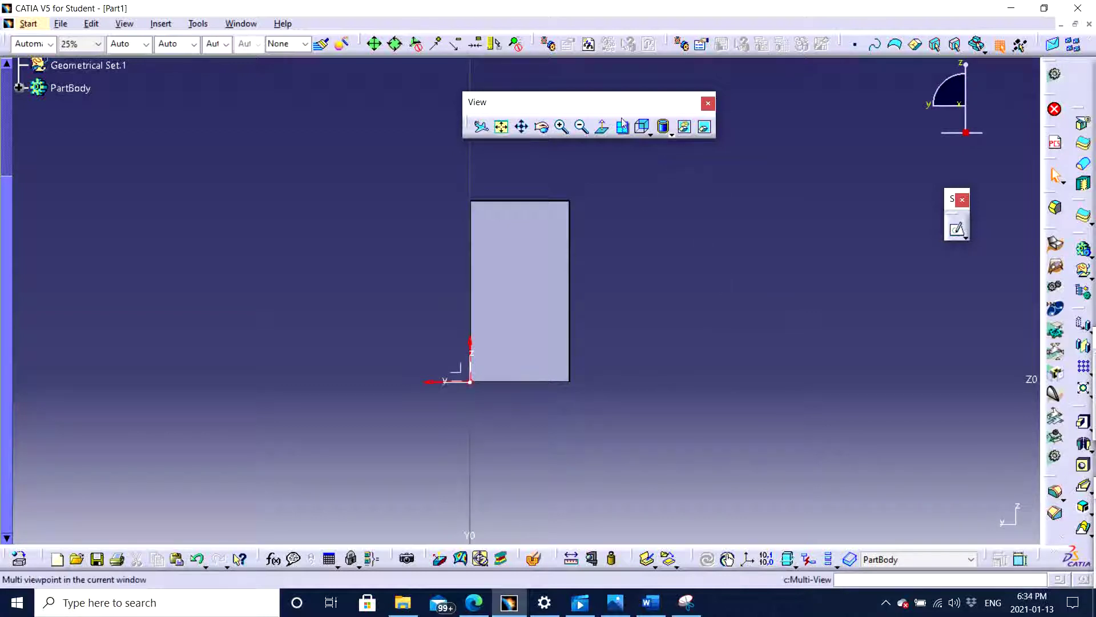
{"action": "left_click", "coordinate": [649, 137]}
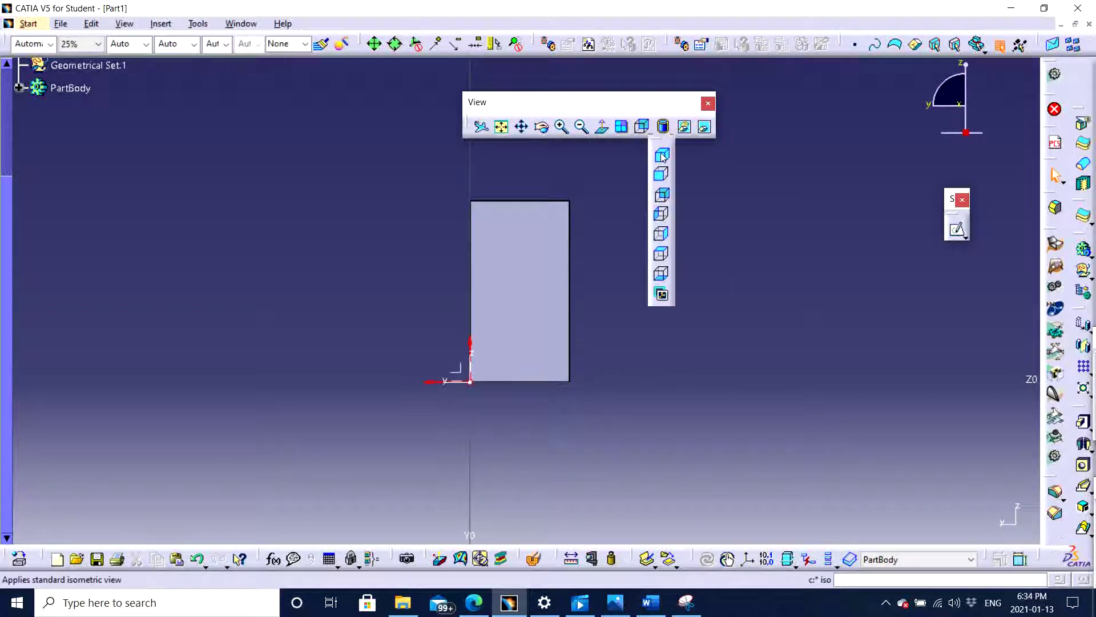
{"action": "left_click", "coordinate": [661, 152]}
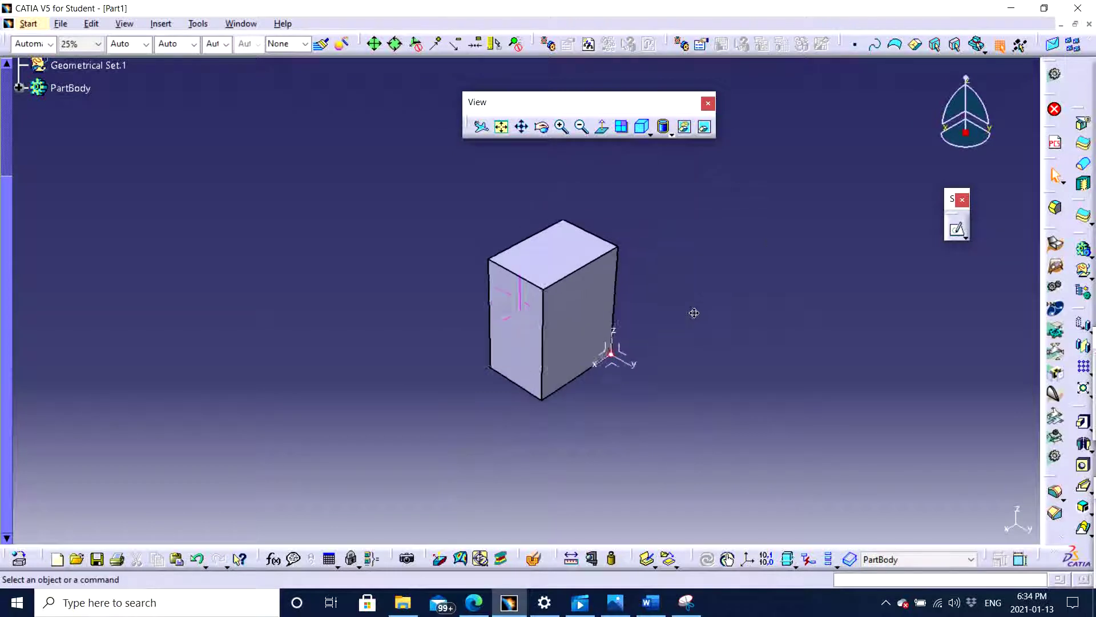
Look through the view mode options, open the View Mode Customization settings and leave them without applying changes.
{"action": "left_click", "coordinate": [674, 135]}
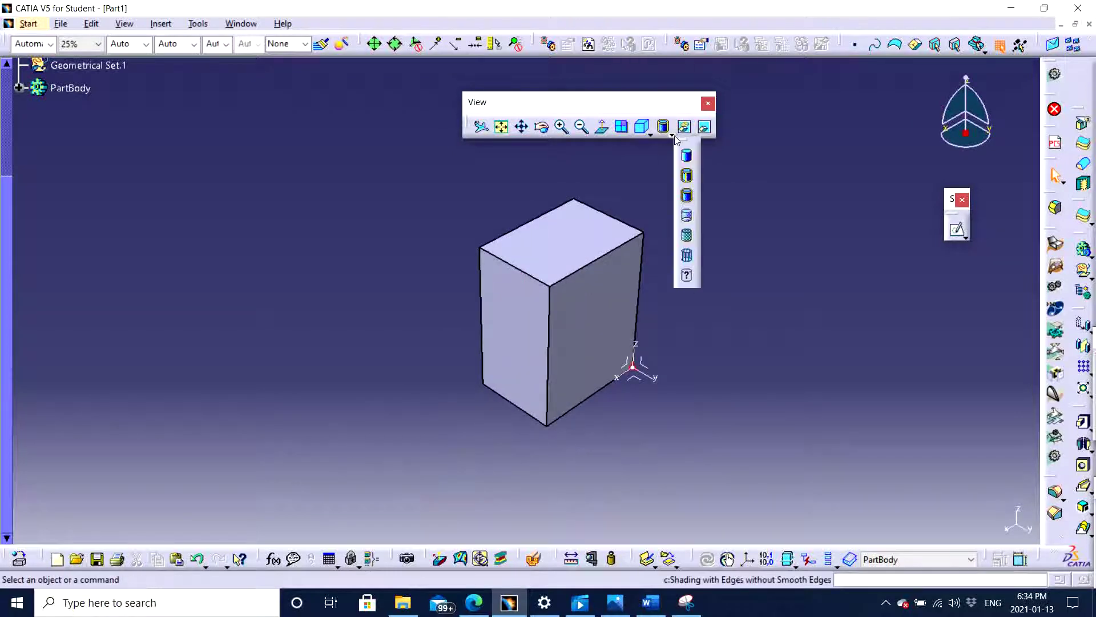
{"action": "left_click", "coordinate": [661, 125]}
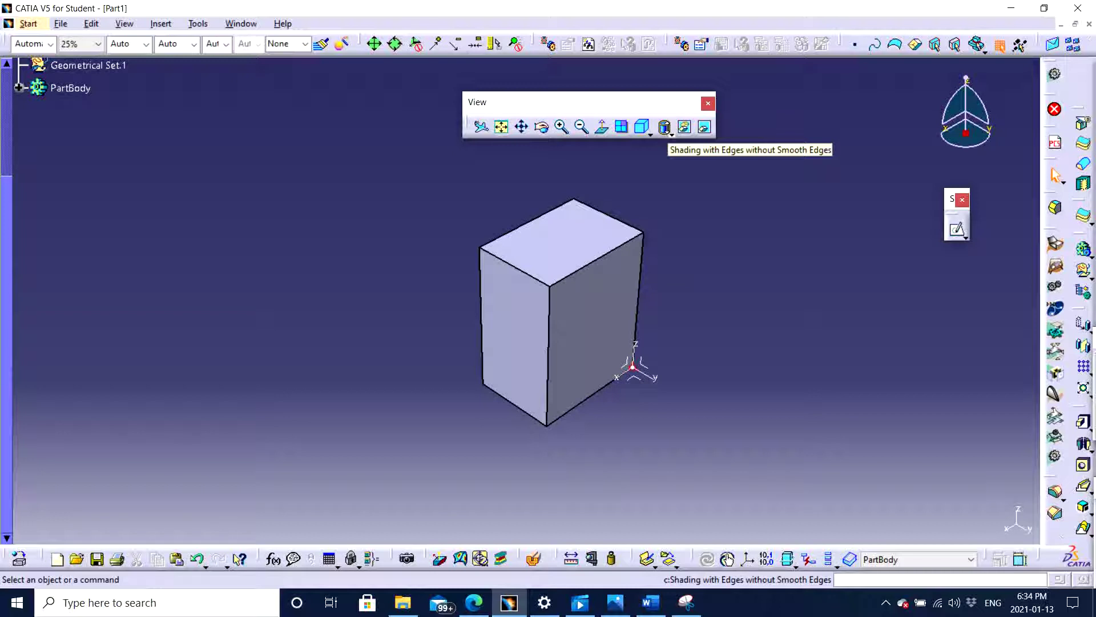
{"action": "left_click", "coordinate": [672, 136]}
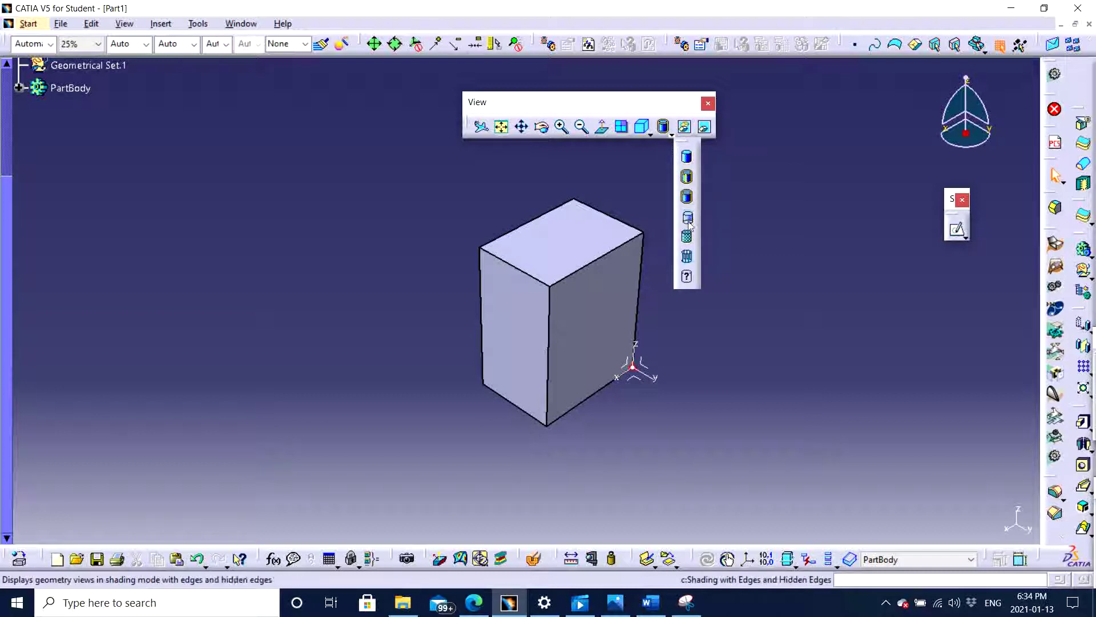
{"action": "left_click", "coordinate": [687, 278]}
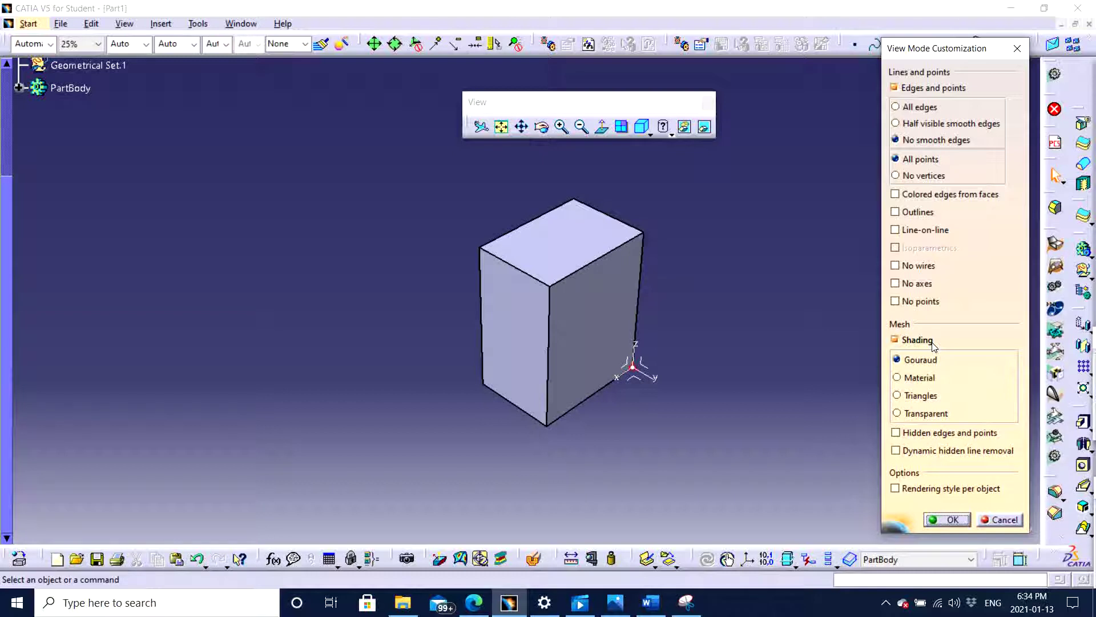
{"action": "left_click", "coordinate": [1003, 520]}
{"action": "middle_click_drag", "start_coordinate": [741, 312], "coordinate": [737, 242]}
{"action": "left_click", "coordinate": [732, 322]}
{"action": "left_click", "coordinate": [742, 318]}
{"action": "middle_click_drag", "start_coordinate": [789, 327], "coordinate": [710, 366]}
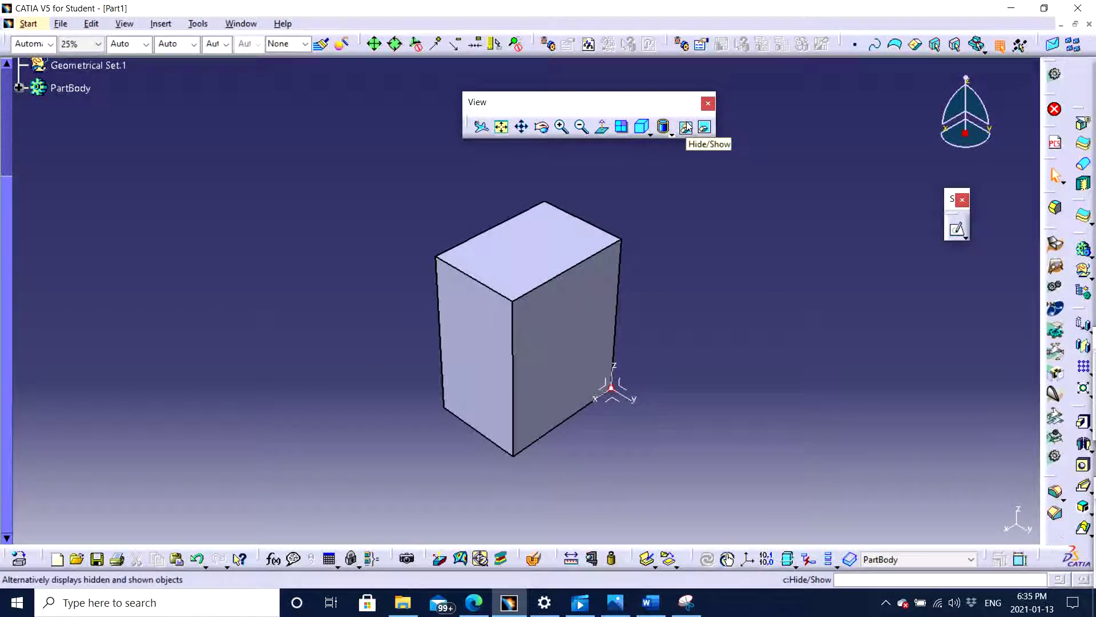
{"action": "mouse_move", "coordinate": [748, 372]}
{"action": "middle_mouse_down"}
{"action": "mouse_move", "coordinate": [750, 335]}
{"action": "mouse_move", "coordinate": [755, 363]}
{"action": "middle_mouse_up"}
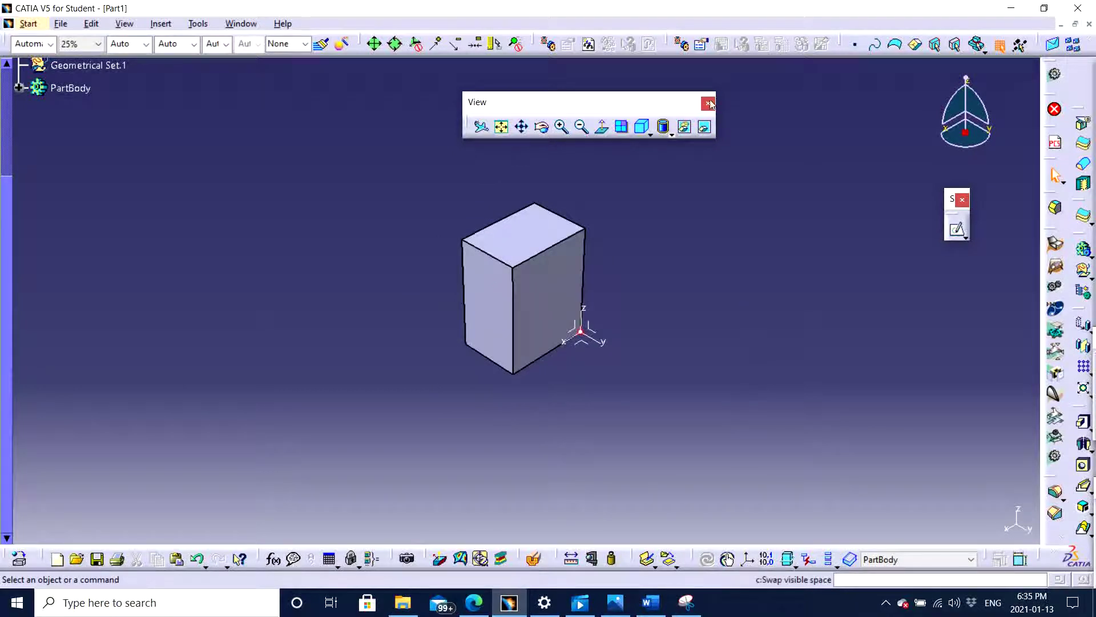
Hide the block with Hide/Show, view it in the hidden space with Swap visible space and return to the visible space.
{"action": "scroll", "coordinate": [288, 374], "scroll_direction": "up", "scroll_amount": 3}
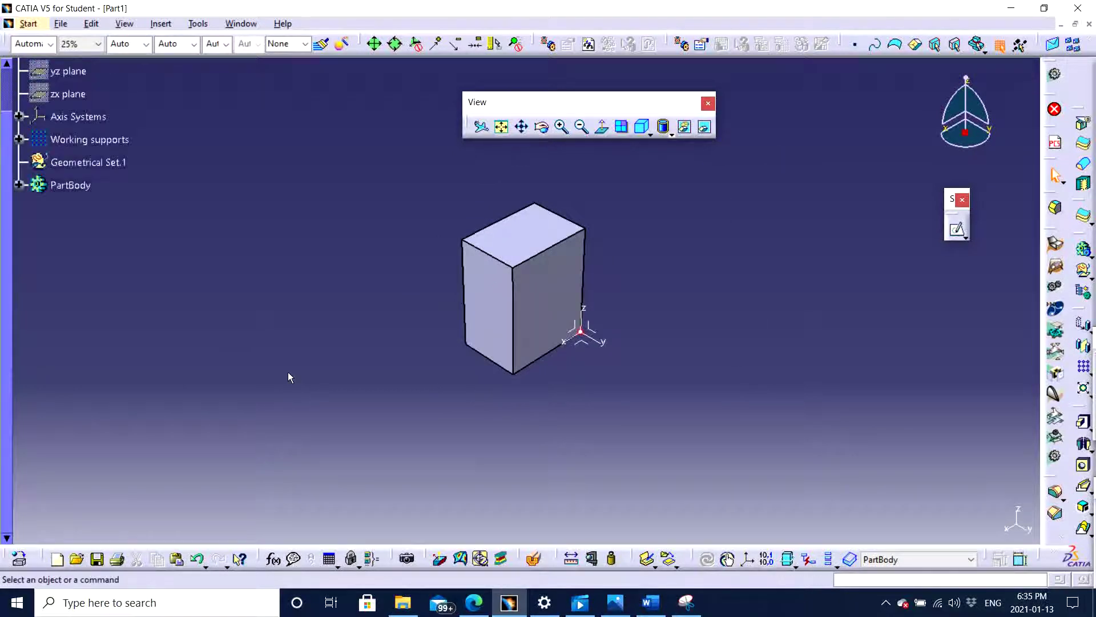
{"action": "right_click", "coordinate": [538, 272]}
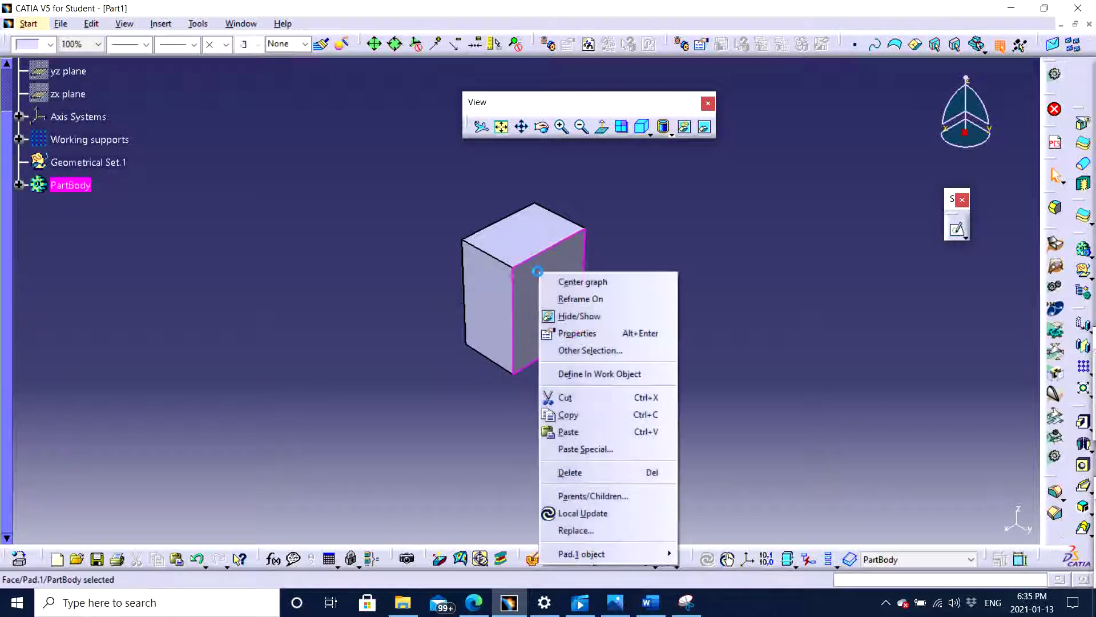
{"action": "left_click", "coordinate": [605, 318]}
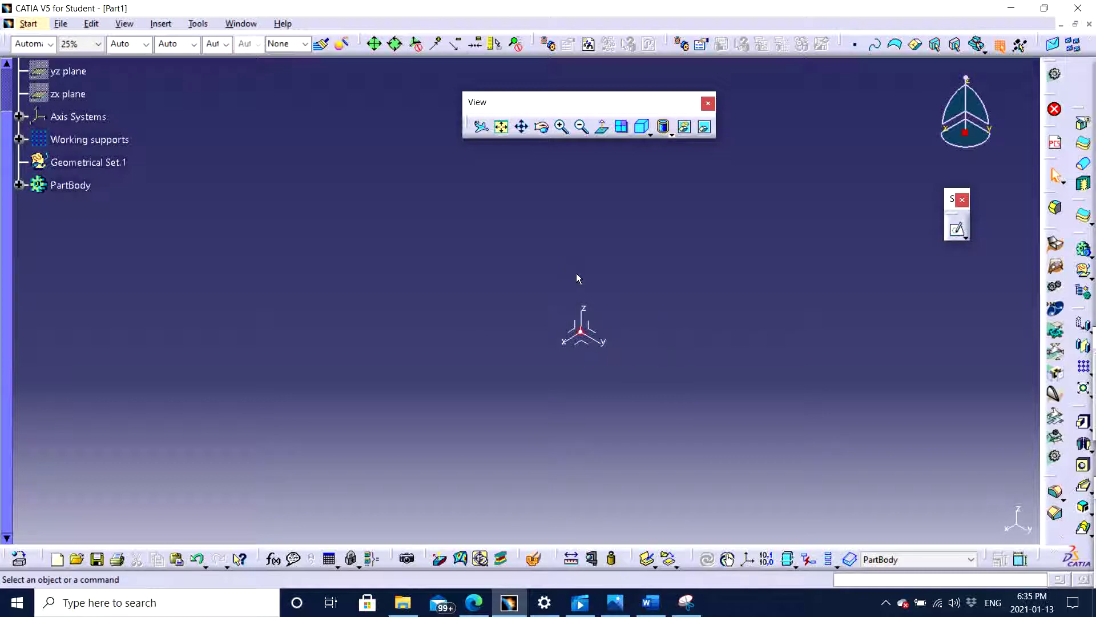
{"action": "left_click", "coordinate": [711, 131]}
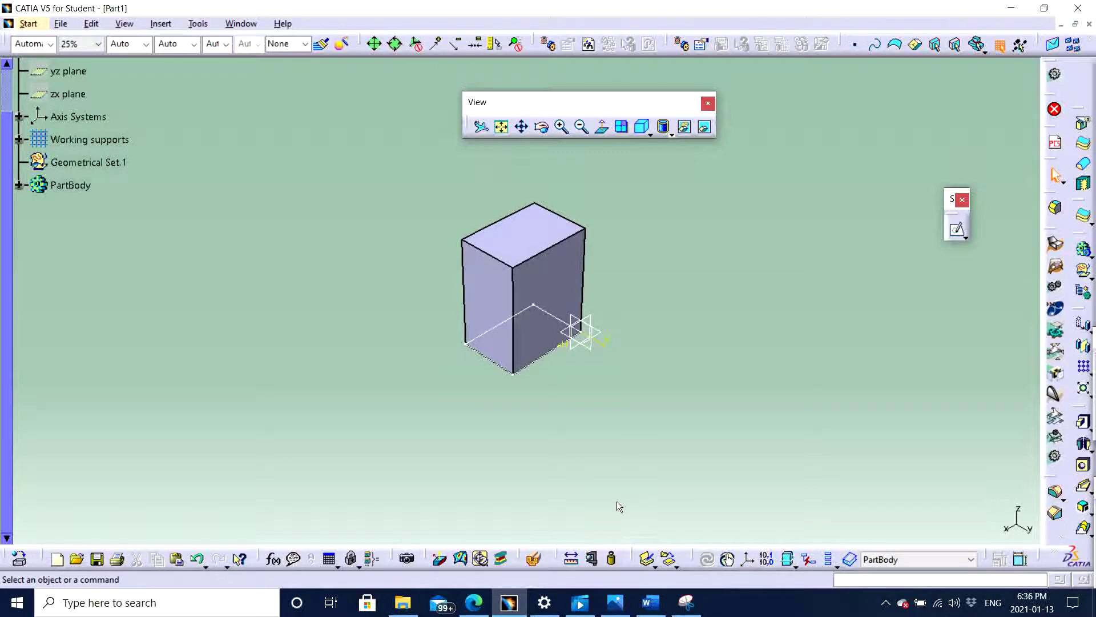
{"action": "left_click", "coordinate": [705, 130]}
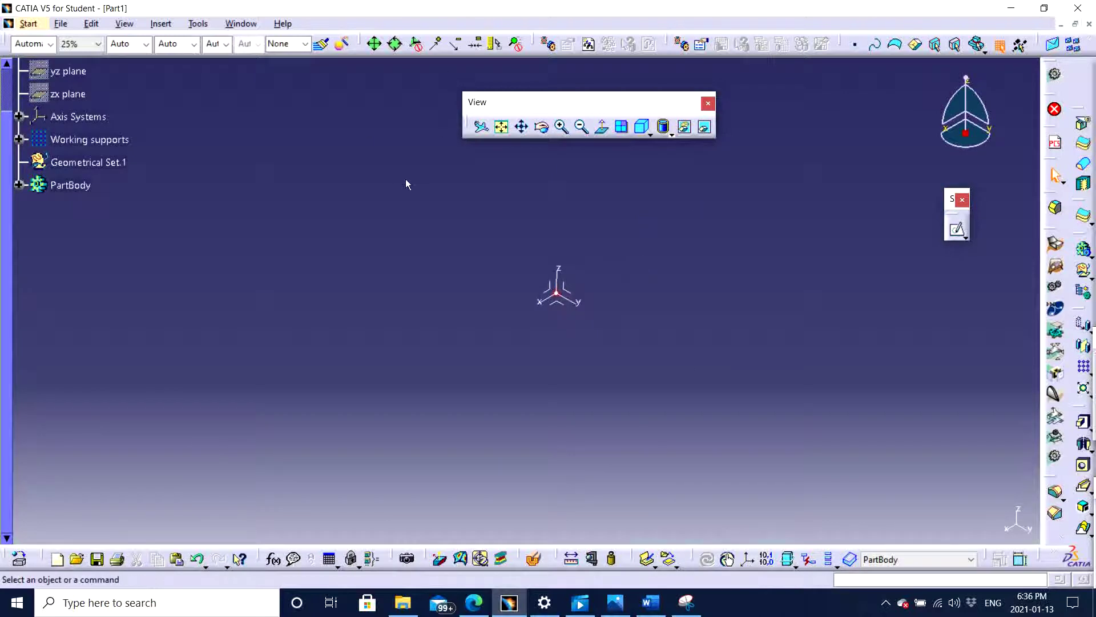
Swap to the hidden space, orbit the block and send it back to the visible space with Hide/Show.
{"action": "left_click", "coordinate": [705, 127]}
{"action": "middle_click_drag", "start_coordinate": [675, 362], "coordinate": [565, 311]}
{"action": "mouse_move", "coordinate": [536, 273]}
{"action": "middle_mouse_down"}
{"action": "mouse_move", "coordinate": [699, 255]}
{"action": "mouse_move", "coordinate": [668, 250]}
{"action": "mouse_move", "coordinate": [697, 264]}
{"action": "mouse_move", "coordinate": [550, 289]}
{"action": "middle_mouse_up"}
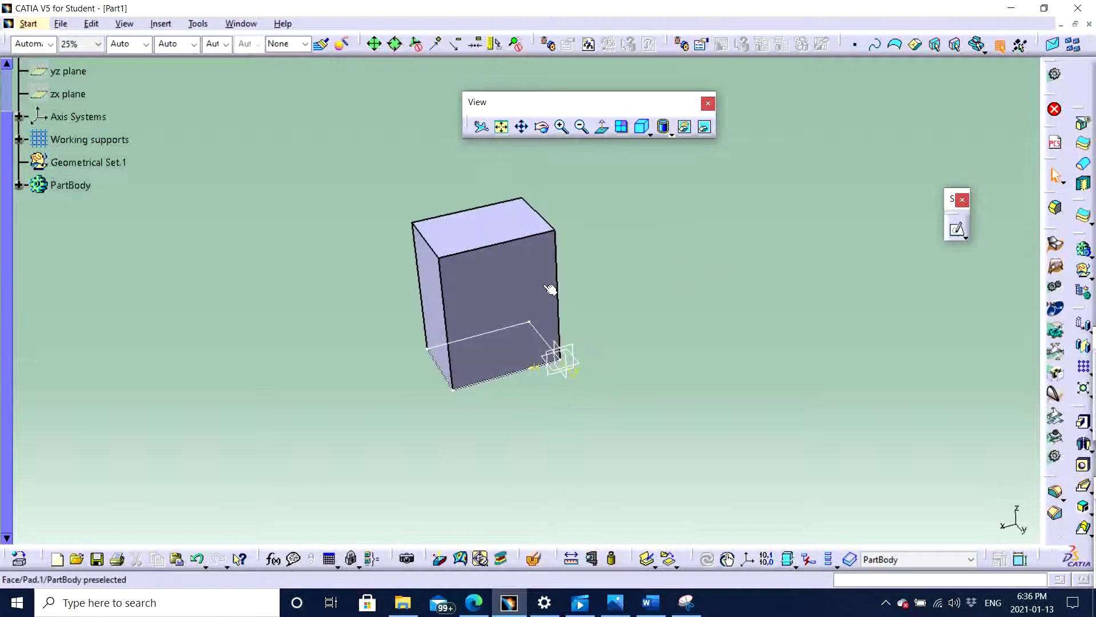
{"action": "right_click", "coordinate": [517, 279]}
{"action": "left_click", "coordinate": [551, 319]}
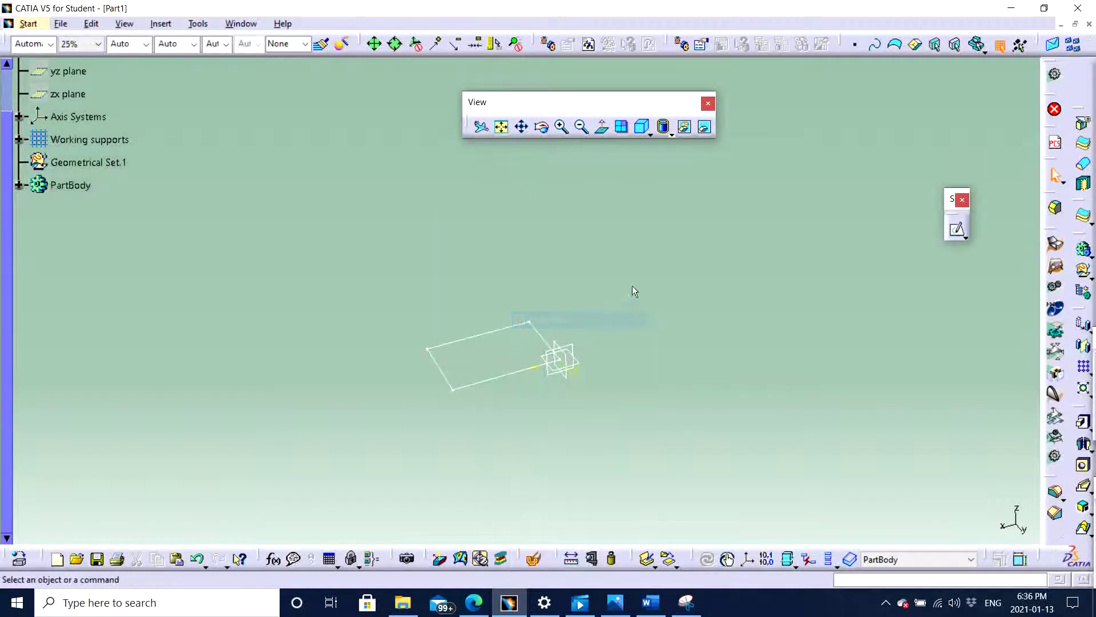
{"action": "mouse_move", "coordinate": [631, 285]}
{"action": "middle_mouse_down", "text": "ctrl"}
{"action": "mouse_move", "coordinate": [641, 282]}
{"action": "mouse_move", "coordinate": [649, 350]}
{"action": "middle_mouse_up", "text": "ctrl"}
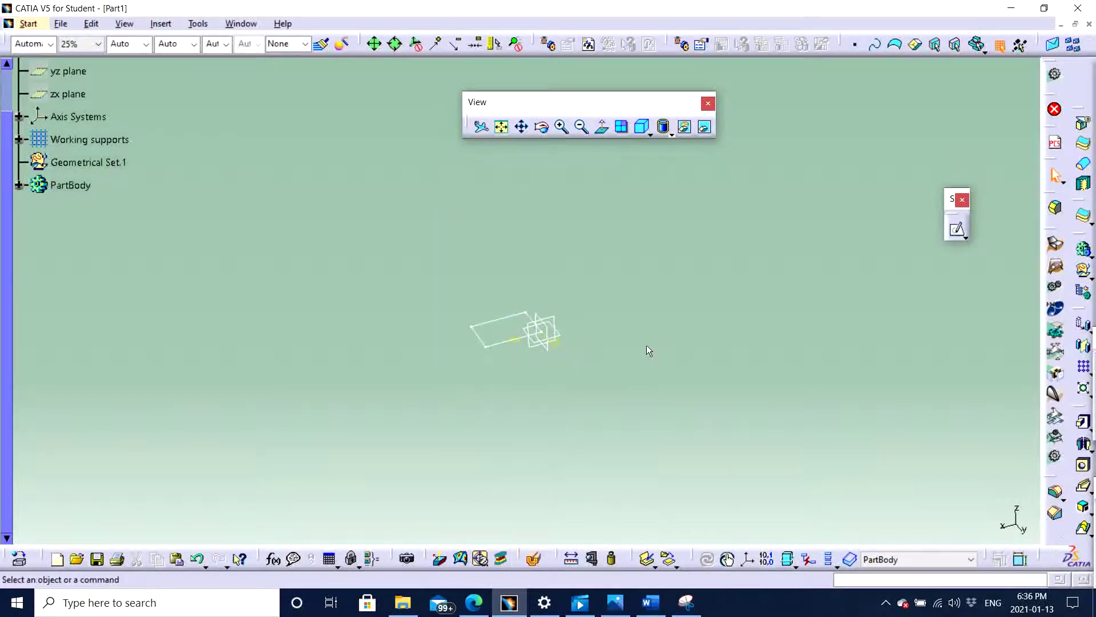
Swap back to the visible space and orbit the restored block to an angled view.
{"action": "left_click", "coordinate": [705, 128]}
{"action": "middle_click_drag", "start_coordinate": [528, 308], "coordinate": [471, 269]}
{"action": "scroll", "coordinate": [472, 270], "scroll_direction": "down", "scroll_amount": 1}
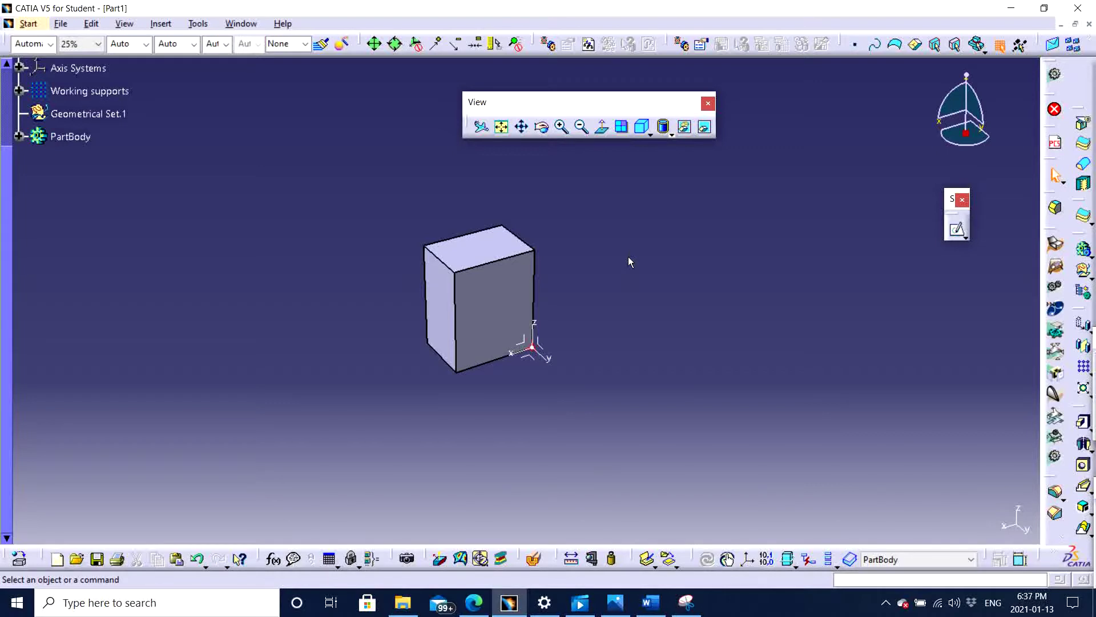
{"action": "left_click", "coordinate": [885, 608]}
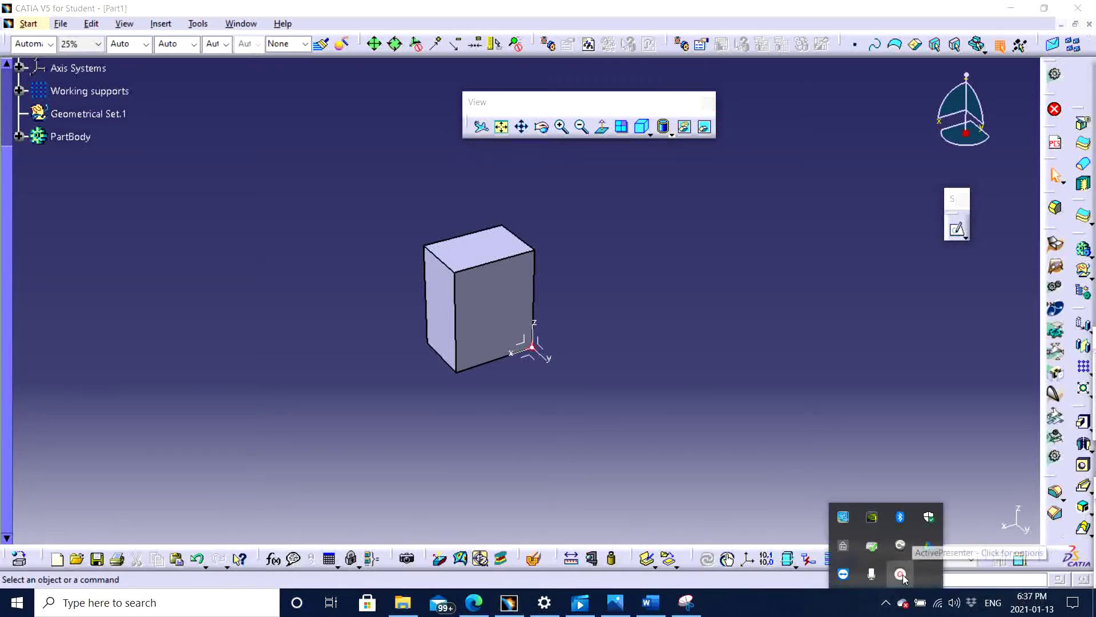